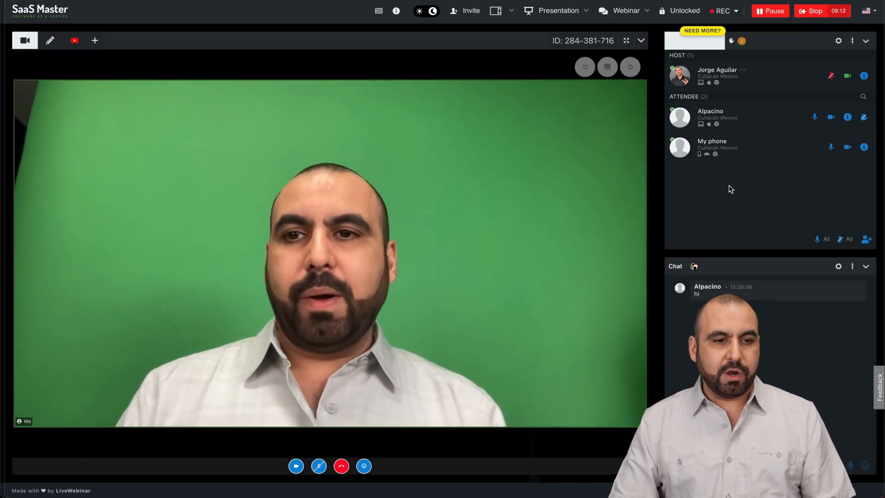
- Present the evergreen video from Storage to attendees, then switch the stage to a YouTube video
left_click(96, 41)
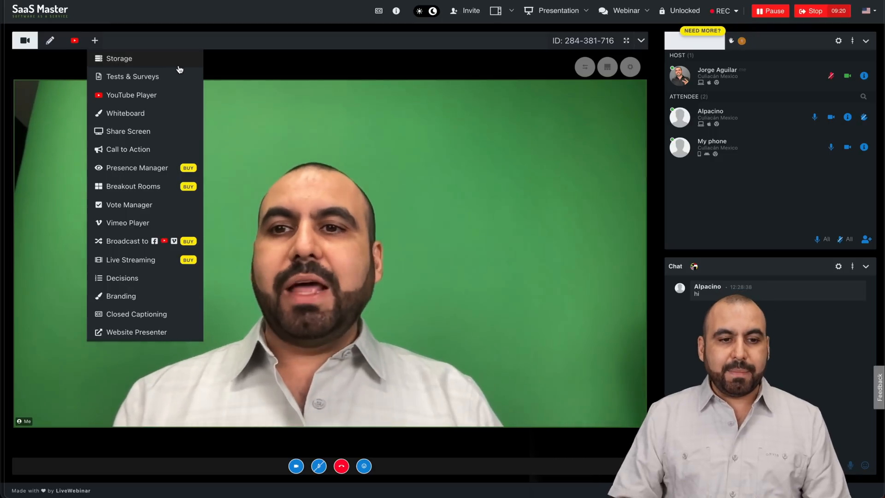
left_click(119, 59)
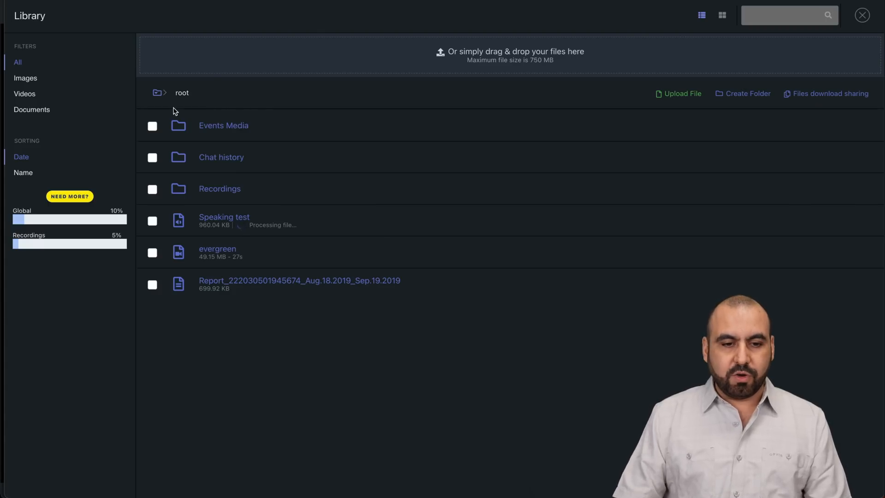
mouse_move(229, 251)
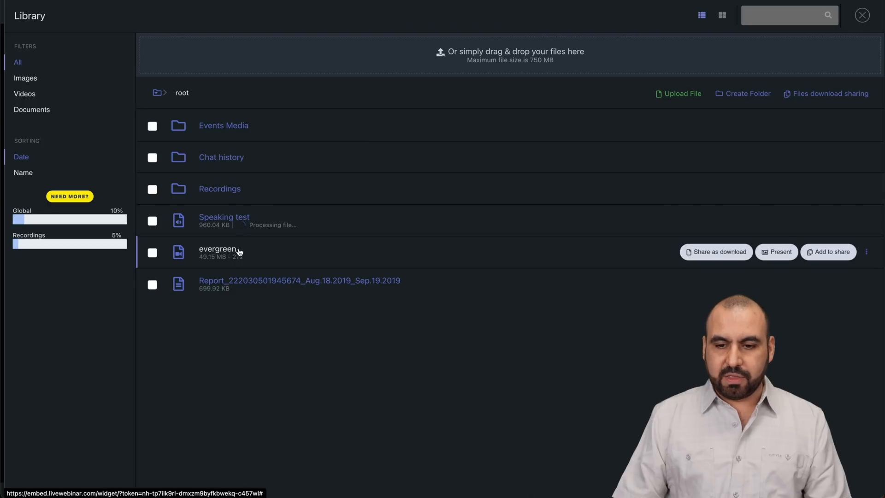
left_click(776, 252)
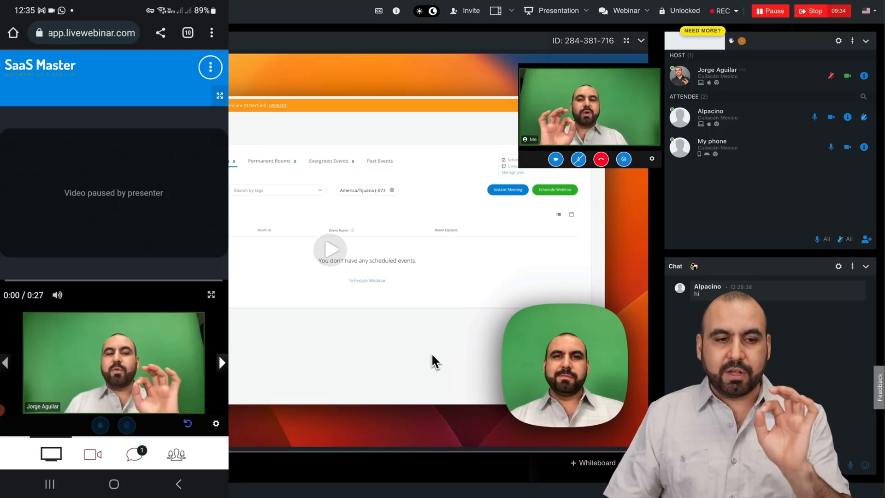
left_click(436, 361)
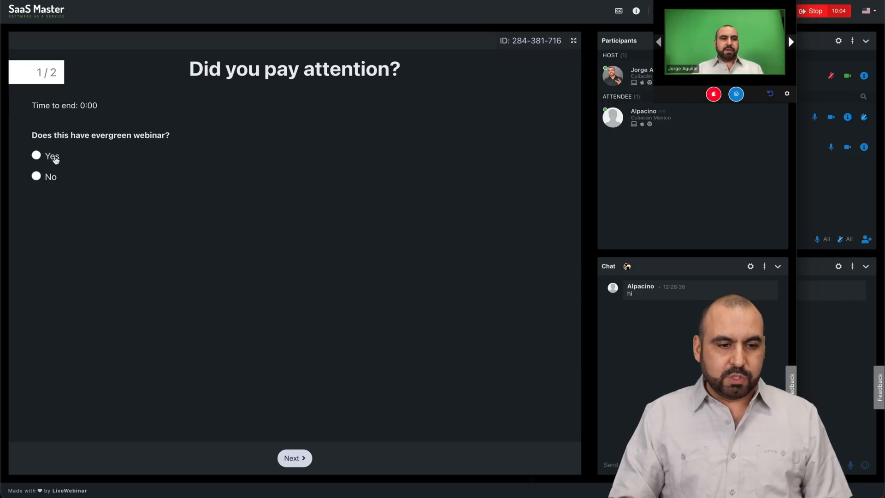
- Answer and submit both test questions as a participant, then bring the camera feed back to the stage
left_click(292, 459)
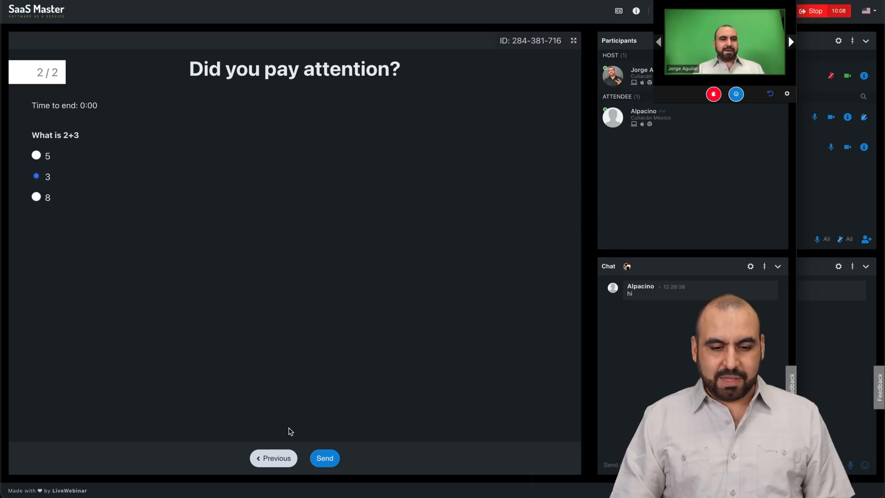
left_click(324, 458)
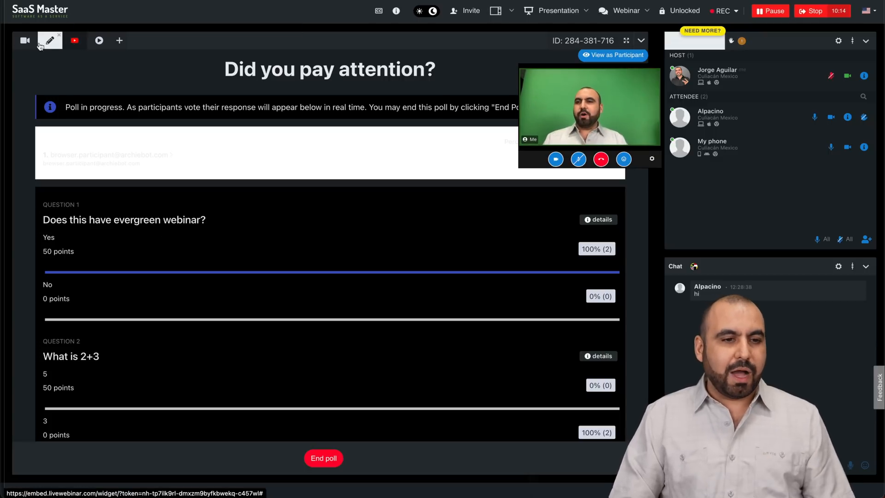
left_click(25, 40)
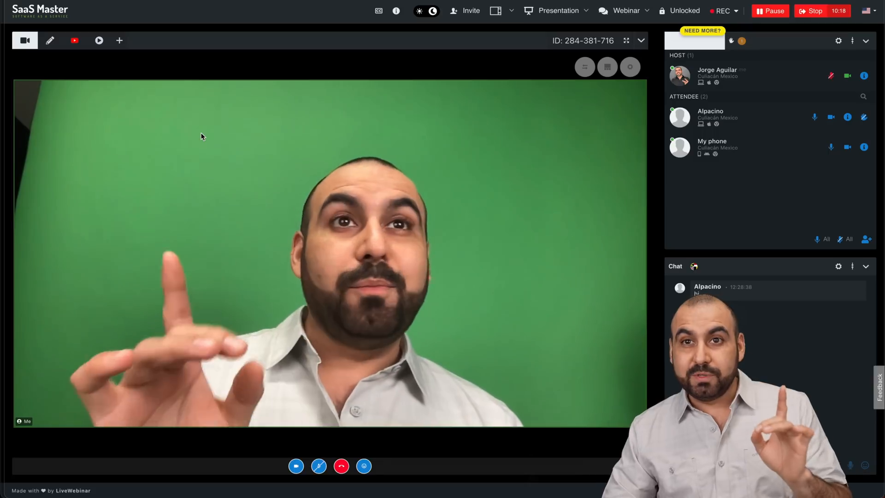
- Sketch a simple house with a door and window on a new whiteboard
left_click(119, 40)
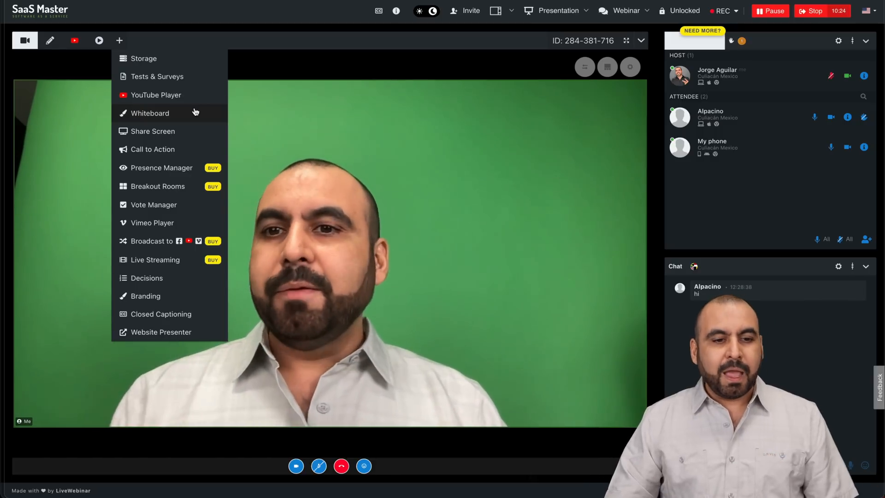
left_click(192, 113)
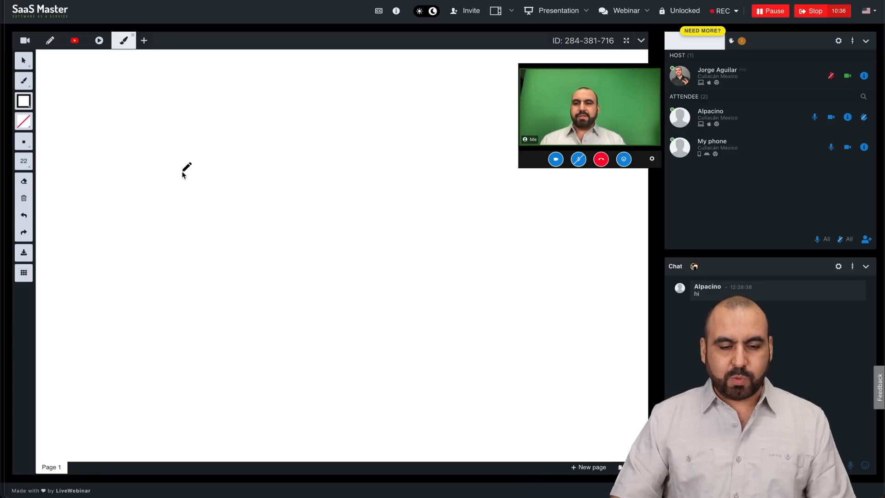
left_click_drag(184, 169, 456, 188)
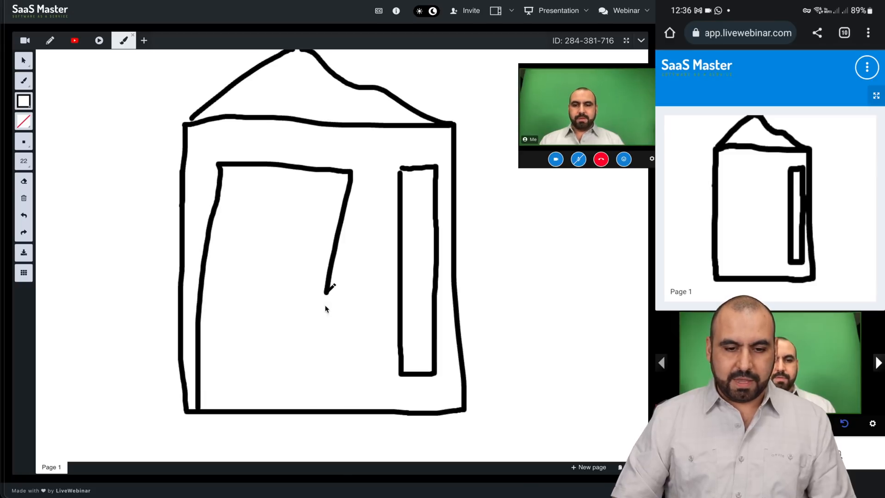
left_click_drag(332, 391, 332, 406)
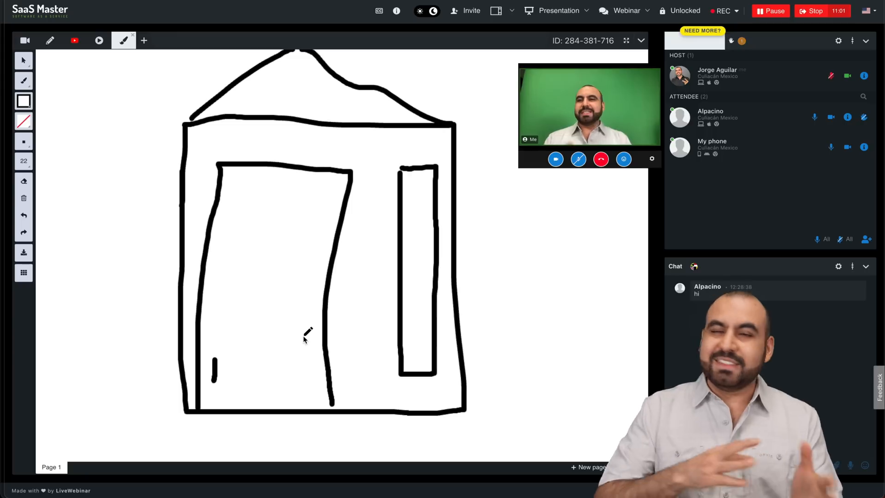
left_click(144, 40)
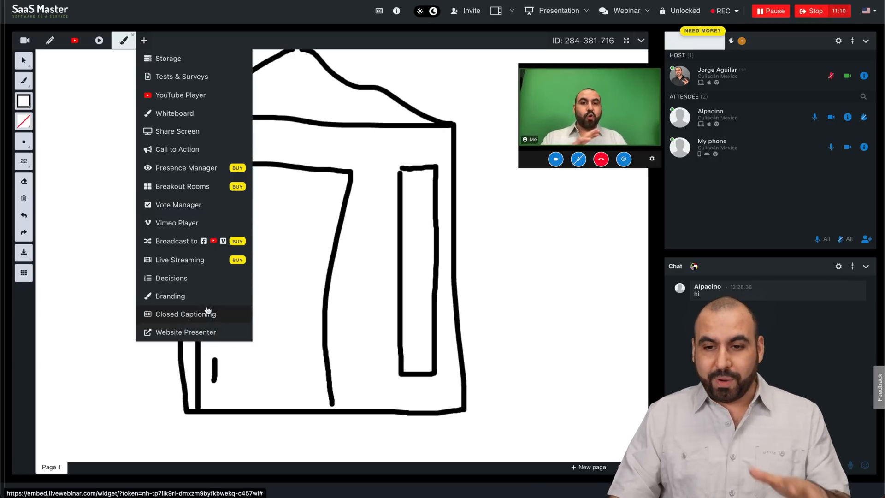
left_click(356, 171)
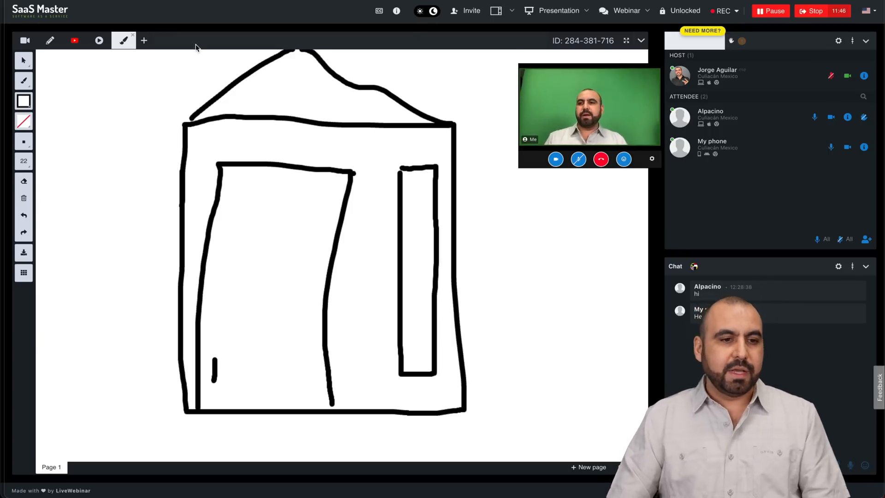
- Return the stage to the camera view and review the participant invitation options
left_click(25, 40)
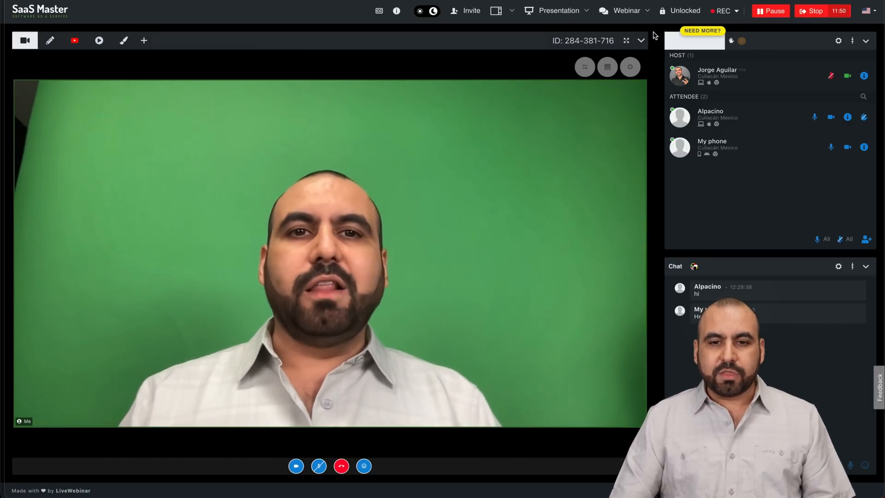
left_click(469, 11)
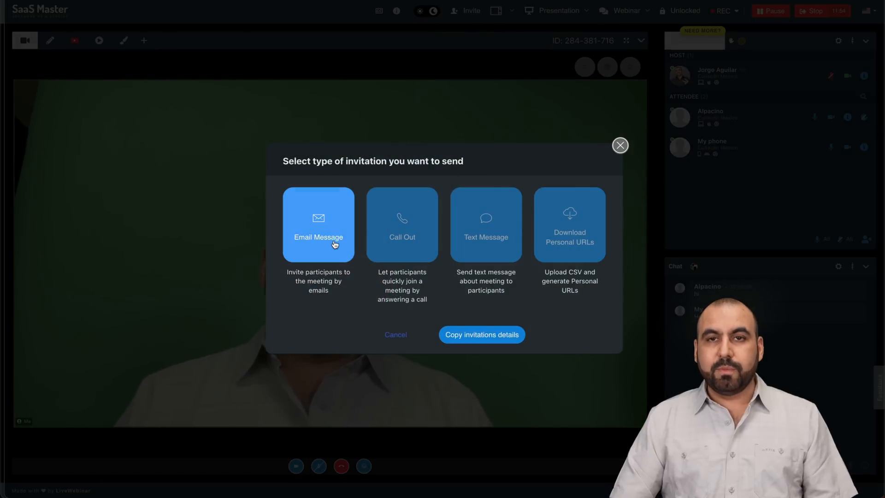
left_click(620, 145)
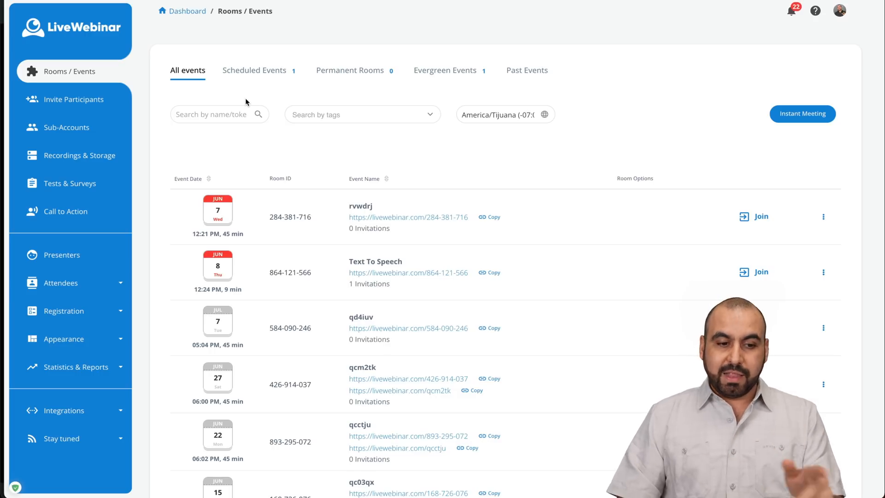
- Start adding a new presenter, then bring up the Call to Action list with Speaking test and Comment
left_click(72, 255)
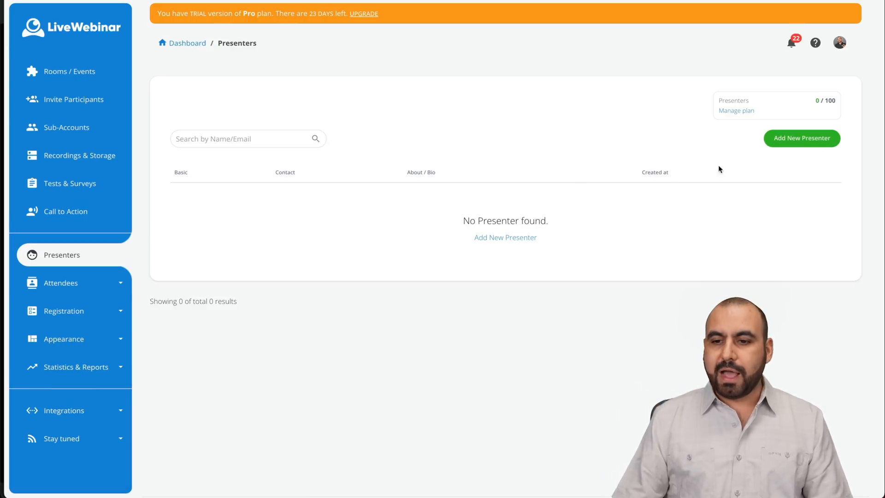
left_click(796, 138)
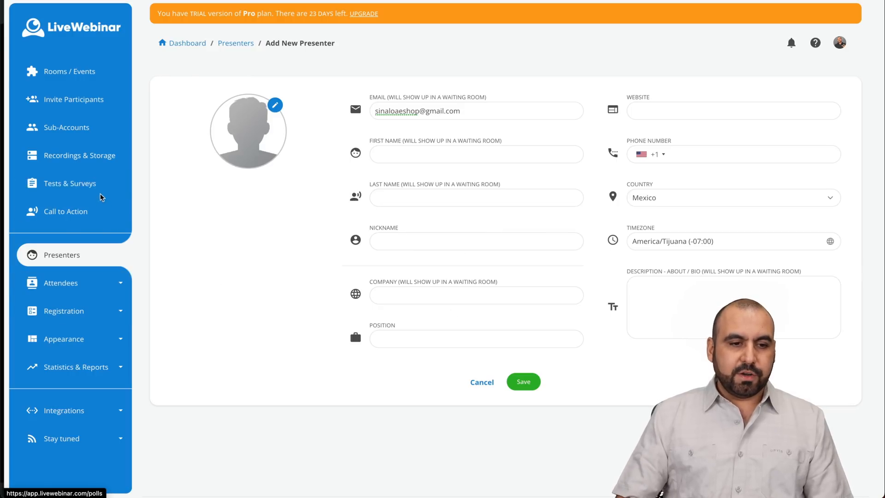
left_click(66, 211)
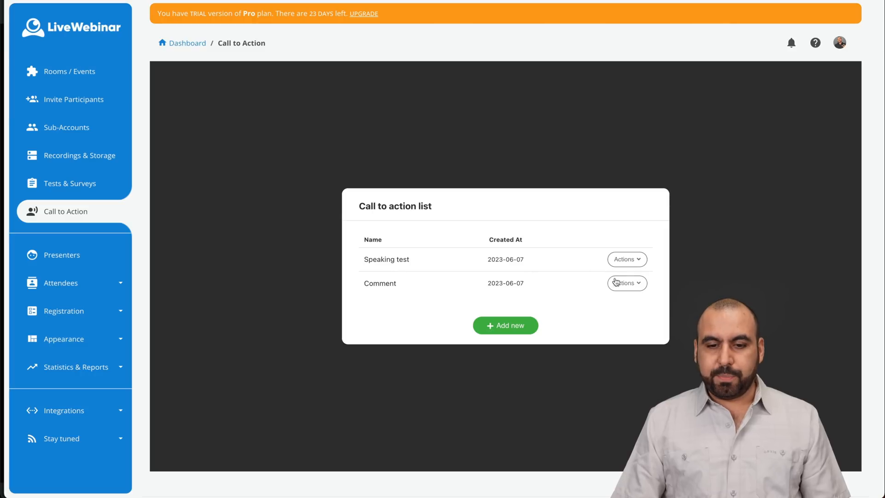
- Review the Speaking test call to action and play its audio message, then start a new poll from Tests & Surveys
left_click(628, 258)
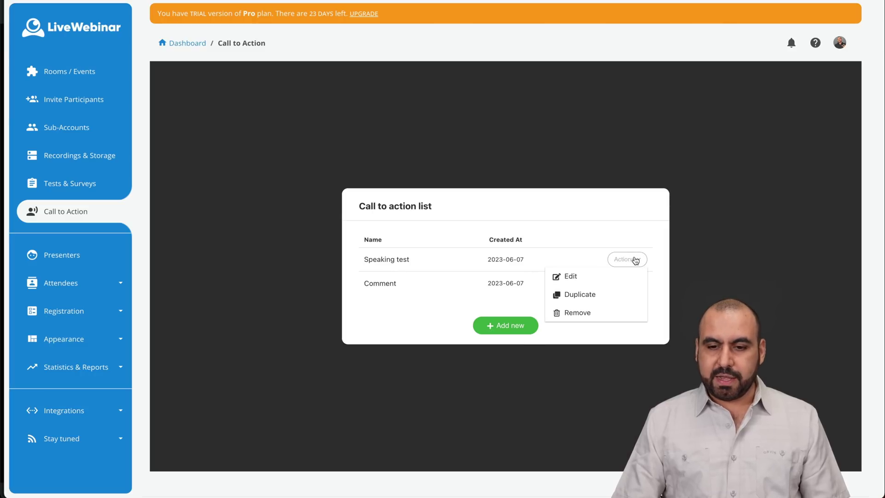
left_click(571, 277)
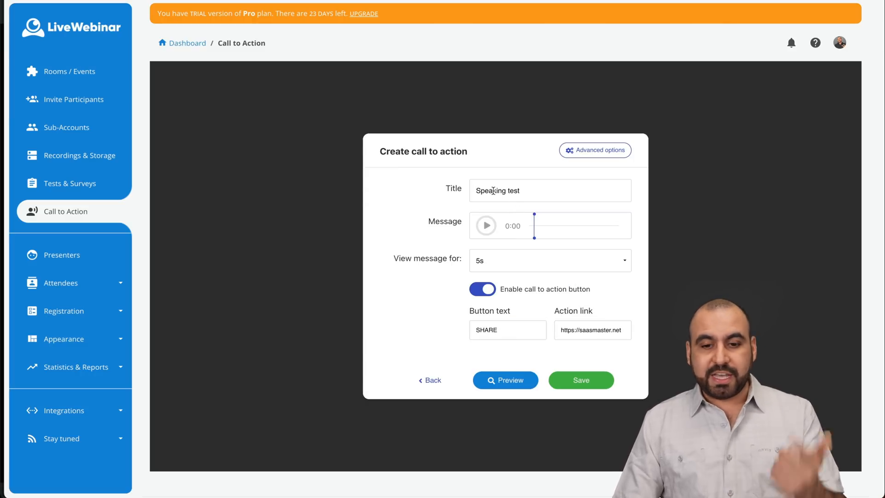
mouse_move(486, 226)
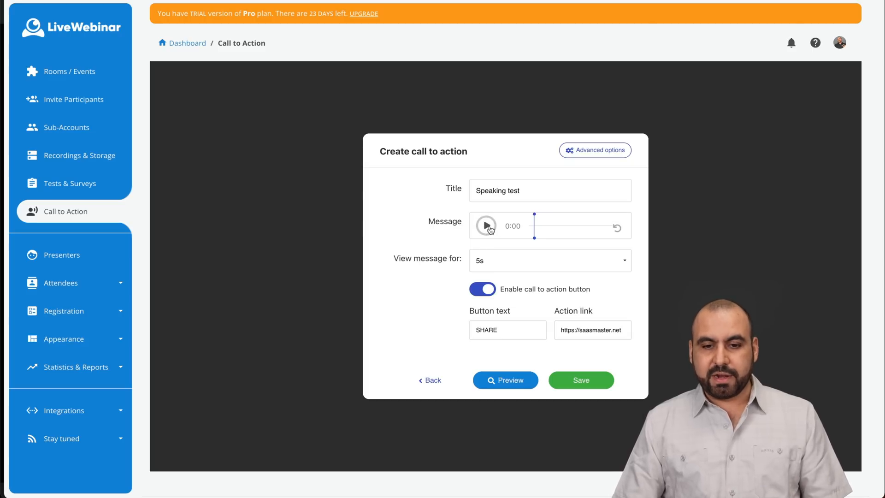
left_click(488, 226)
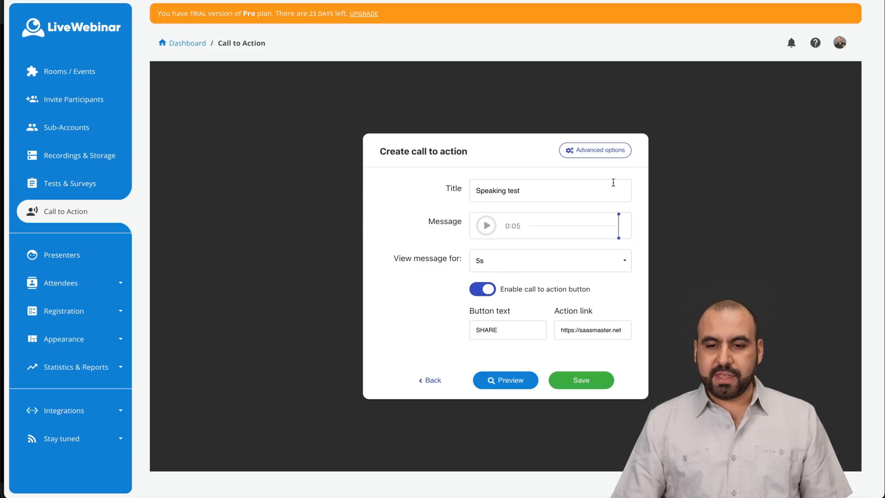
left_click(429, 381)
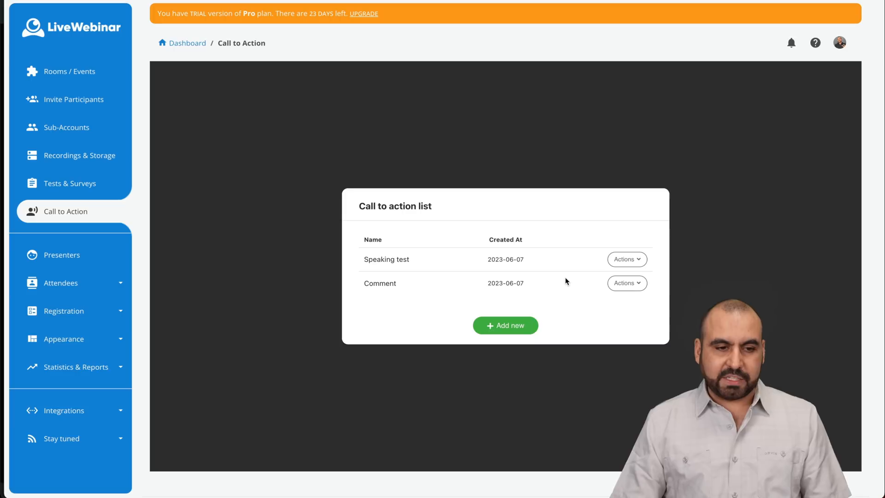
left_click(92, 185)
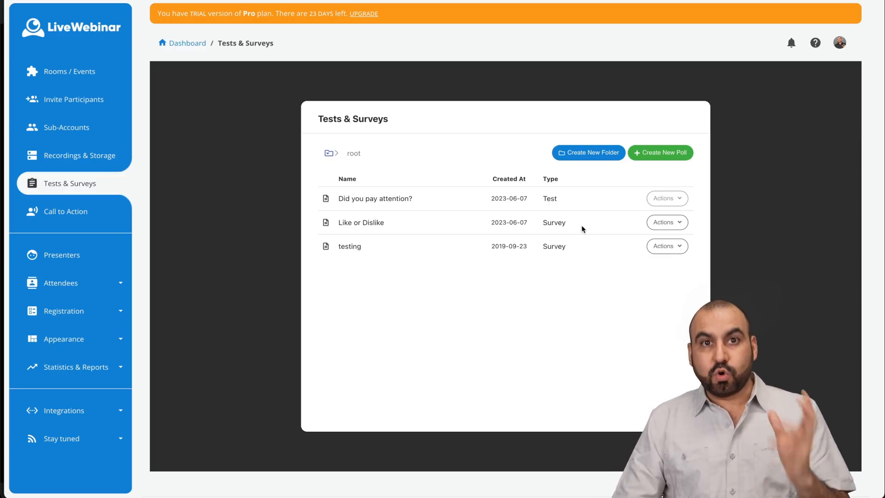
left_click(651, 153)
- Make the new poll a Test limited to a 3-minute duration
left_click(456, 344)
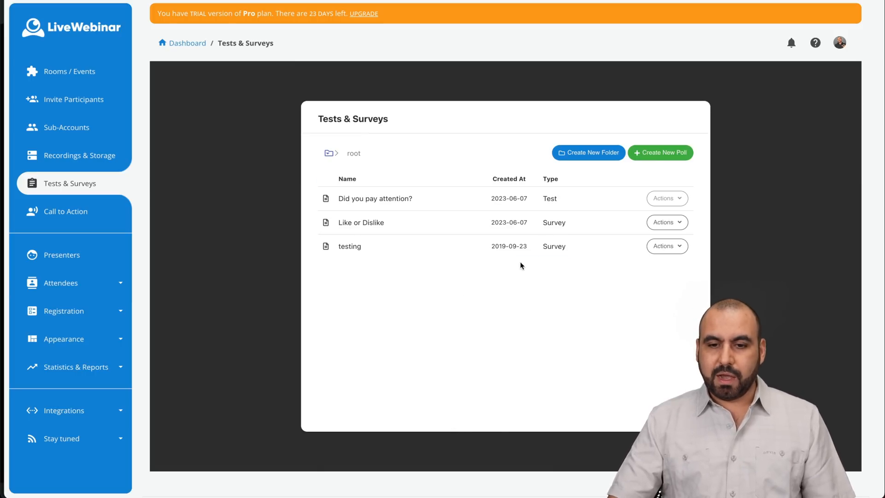
left_click(651, 154)
left_click(415, 289)
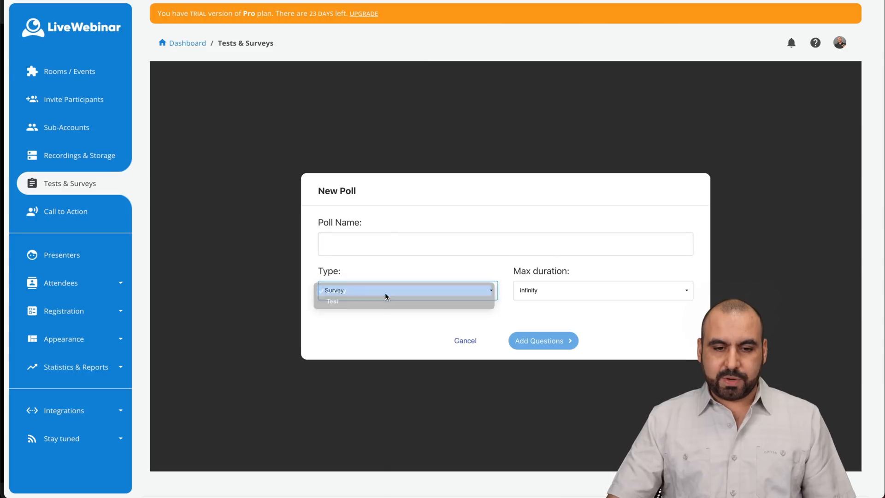
left_click(387, 291)
left_click(384, 305)
left_click(366, 222)
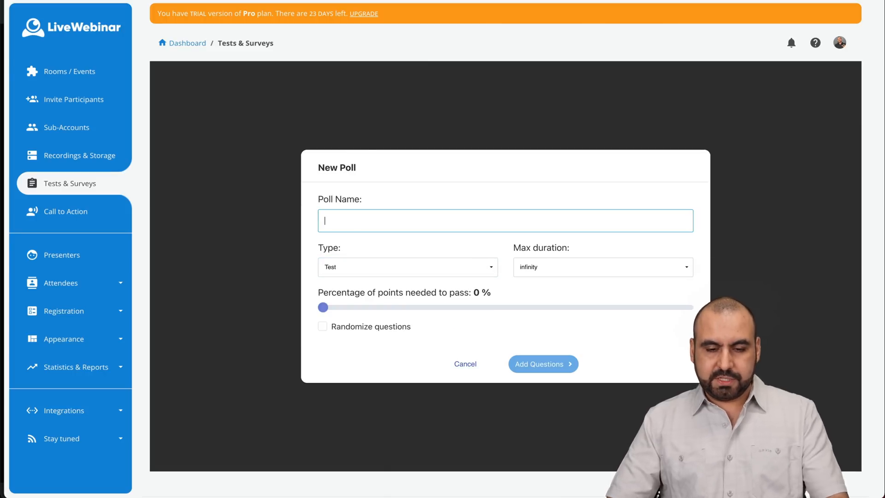
type("test")
left_click(535, 269)
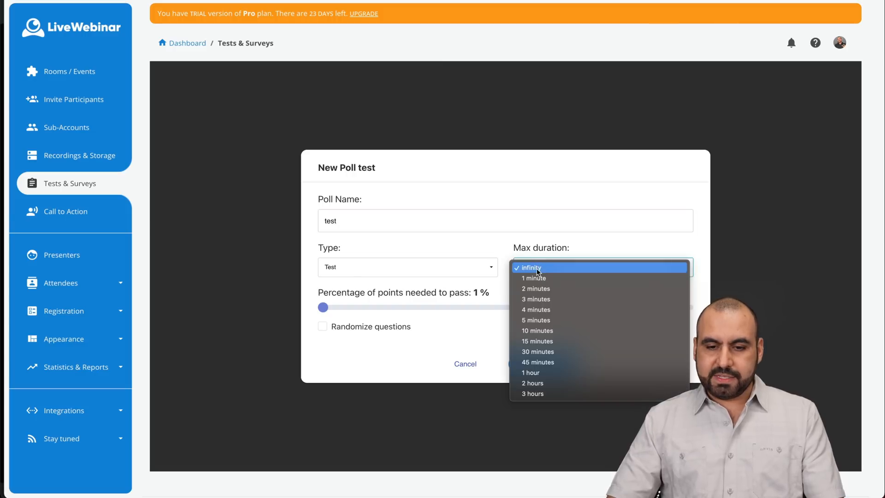
left_click(536, 302)
scroll(485, 336, "down", 1)
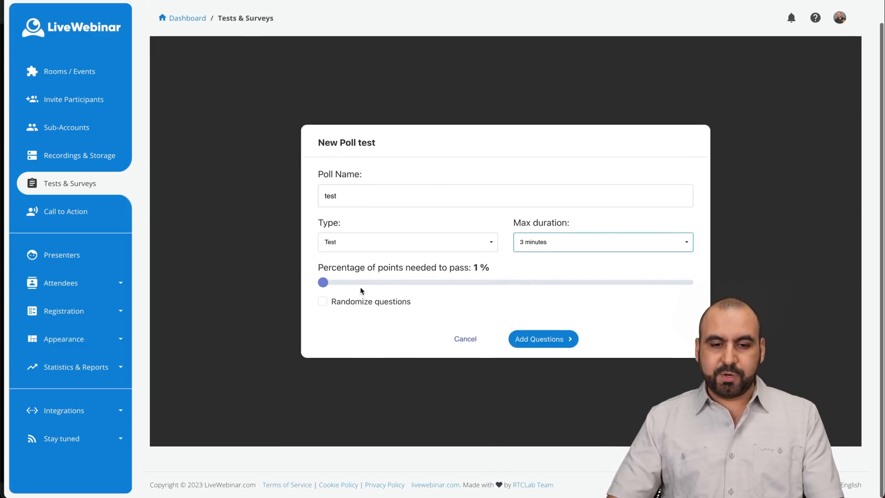
left_click_drag(323, 284, 550, 283)
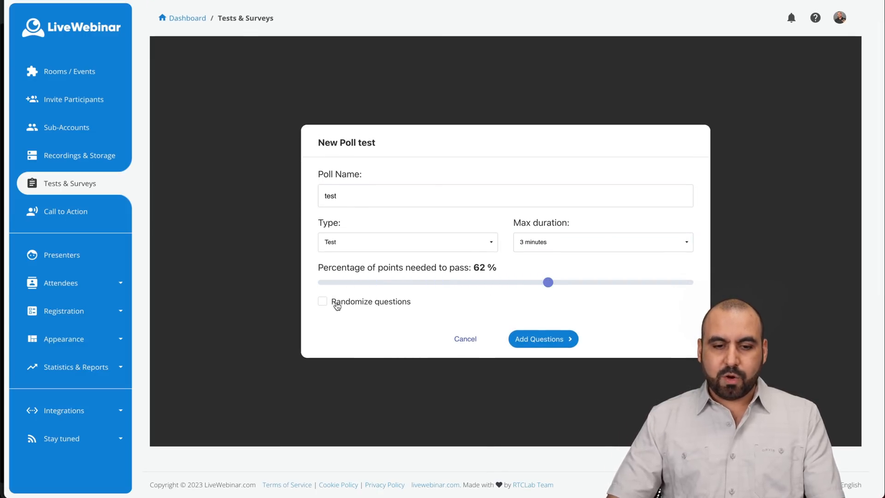
- Begin adding the first question and answer, then abandon the poll for the Tests & Surveys list
left_click(540, 339)
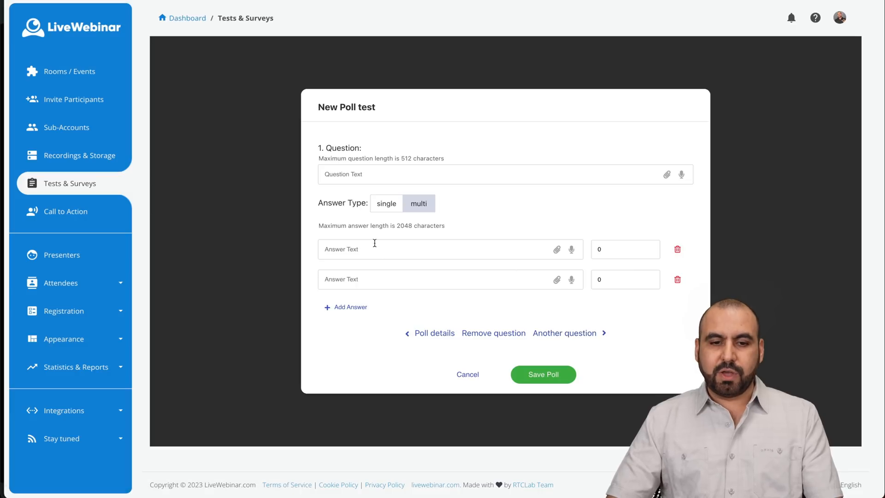
left_click(350, 174)
left_click(378, 252)
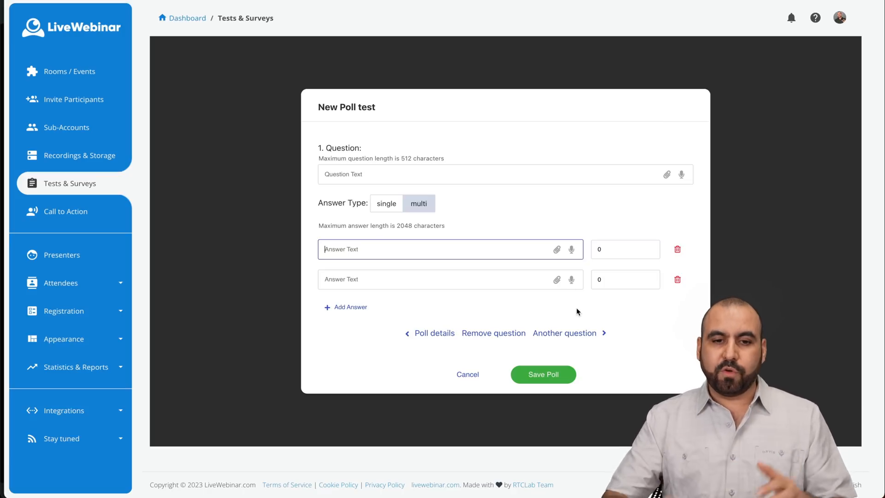
left_click(89, 184)
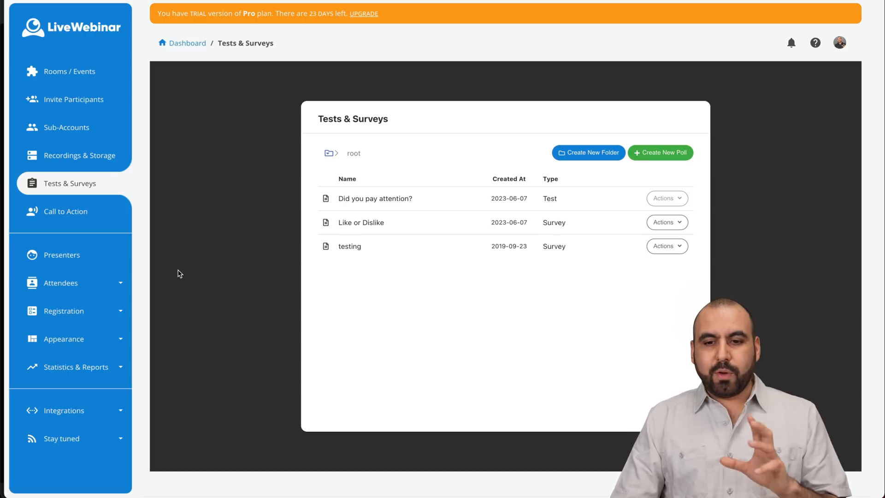
- Start scheduling a new webinar from the Rooms / Events list
left_click(72, 71)
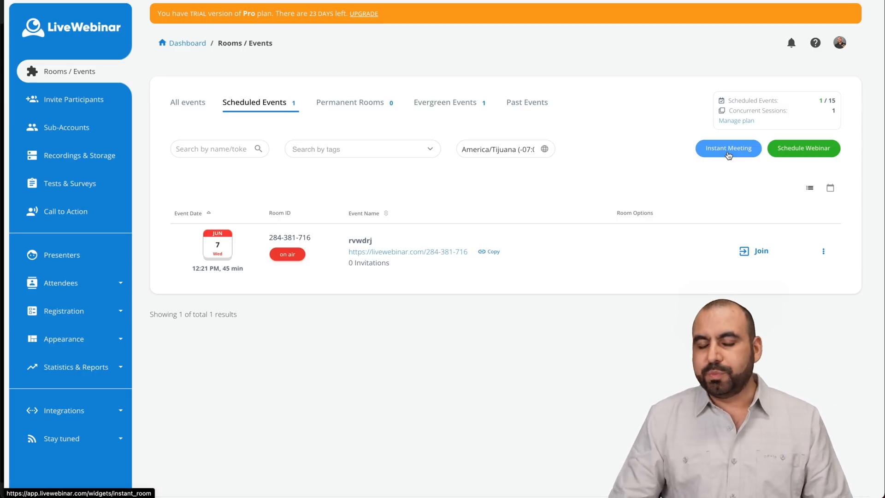
left_click(795, 150)
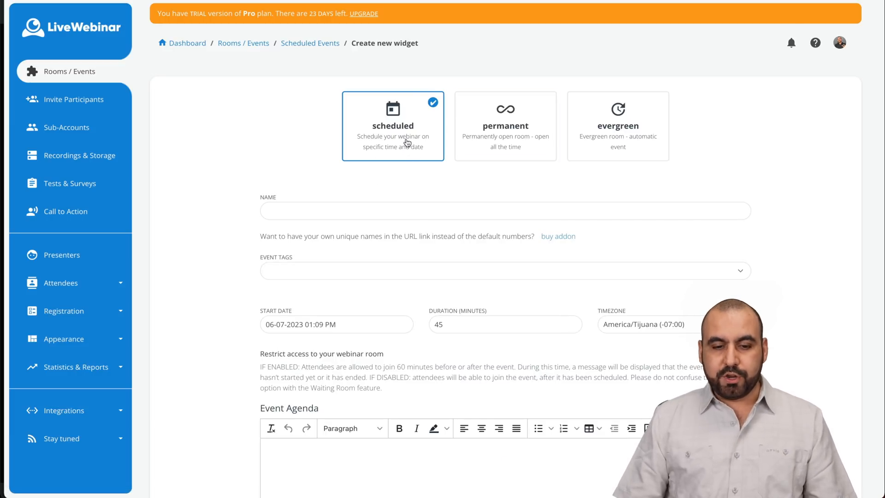
scroll(407, 252, "down", 1)
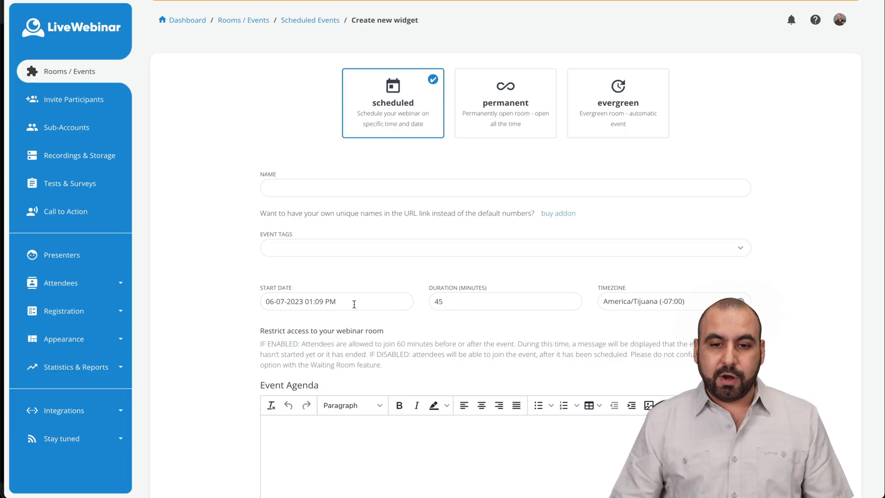
- Preview the permanent and evergreen event types, then reselect a scheduled event
left_click(493, 131)
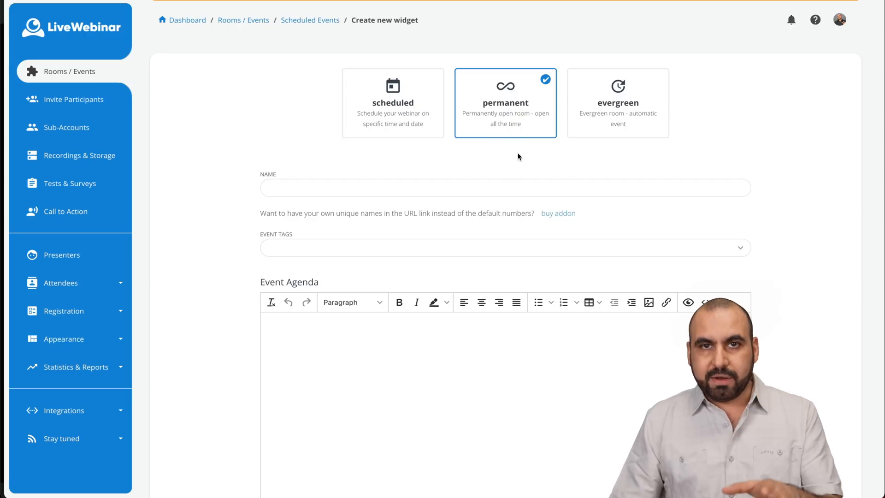
left_click(614, 111)
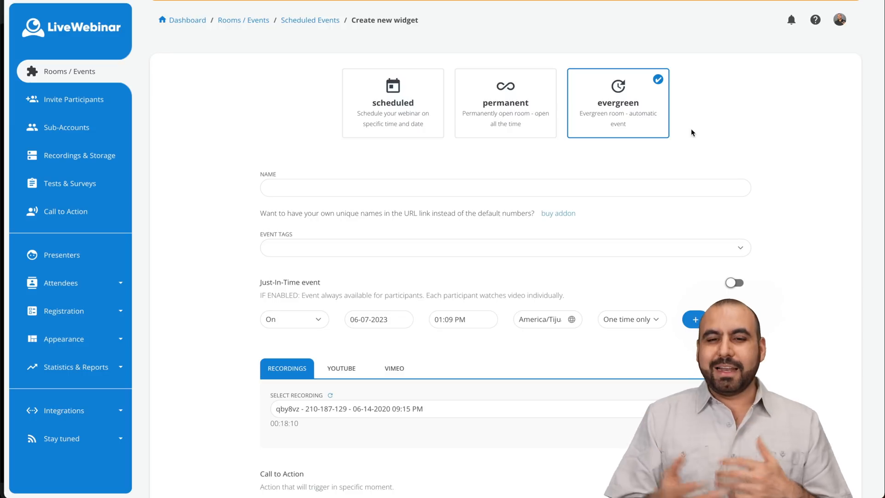
left_click(431, 111)
type("tes")
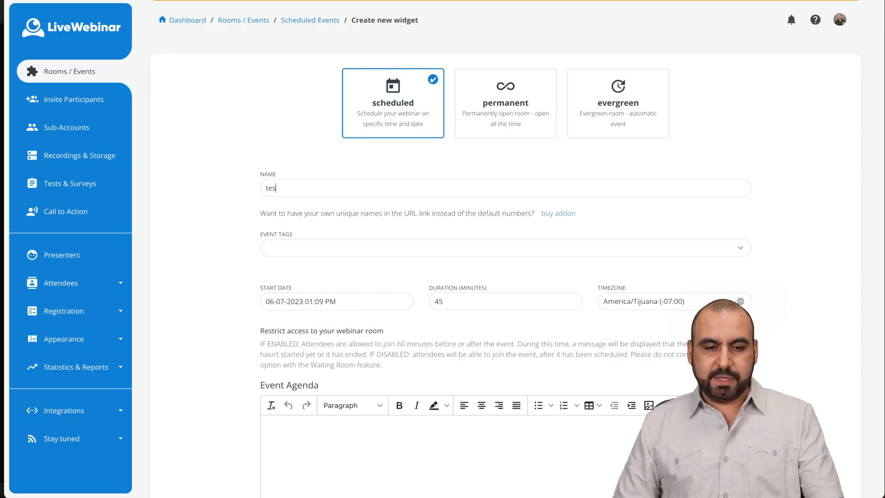
type("t")
scroll(415, 277, "down", 1)
left_click(346, 173)
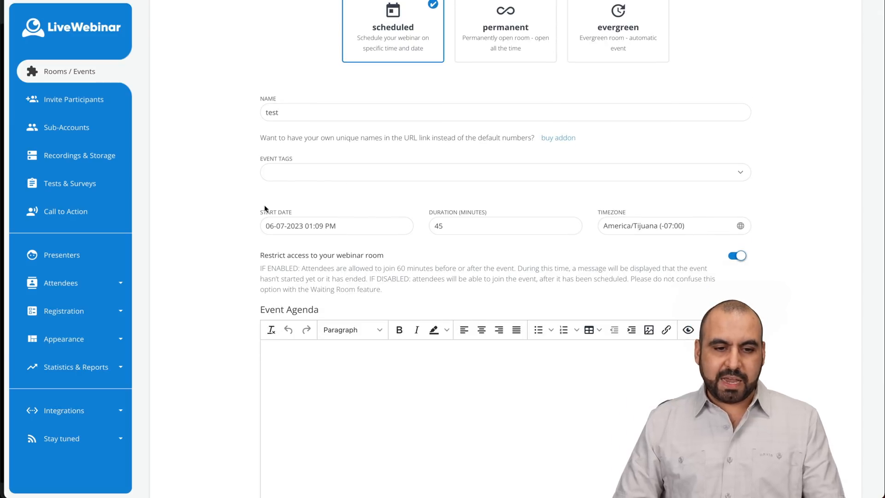
left_click(327, 225)
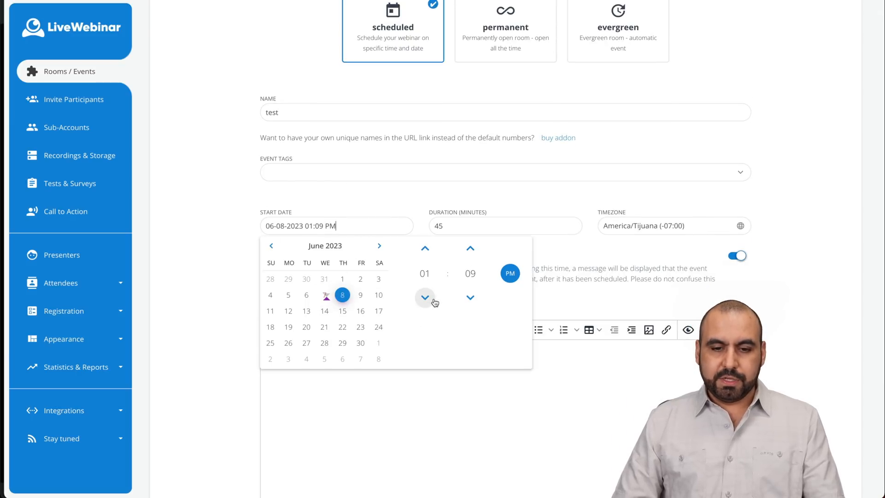
left_click(507, 276)
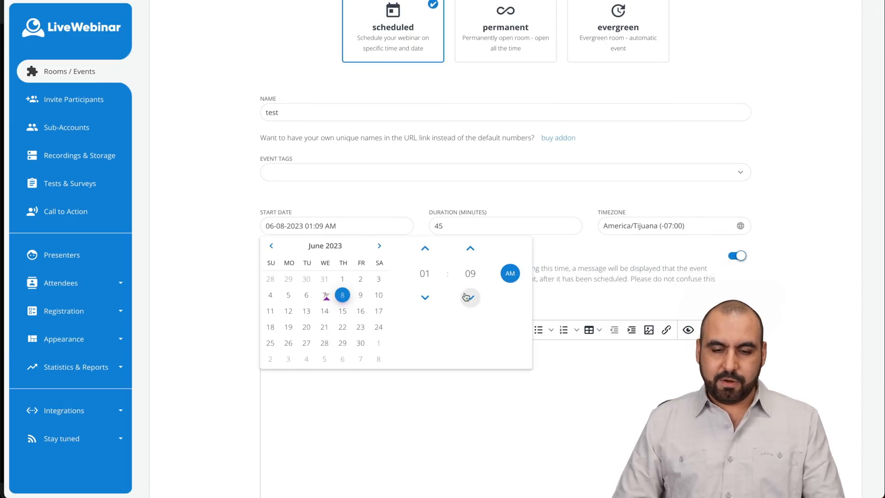
left_click(592, 248)
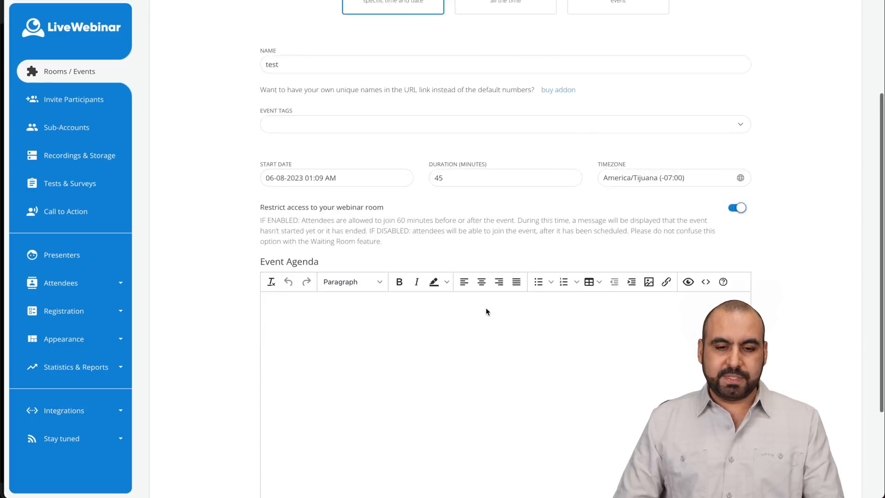
scroll(486, 308, "down", 5)
left_click(358, 258)
type("test webinar")
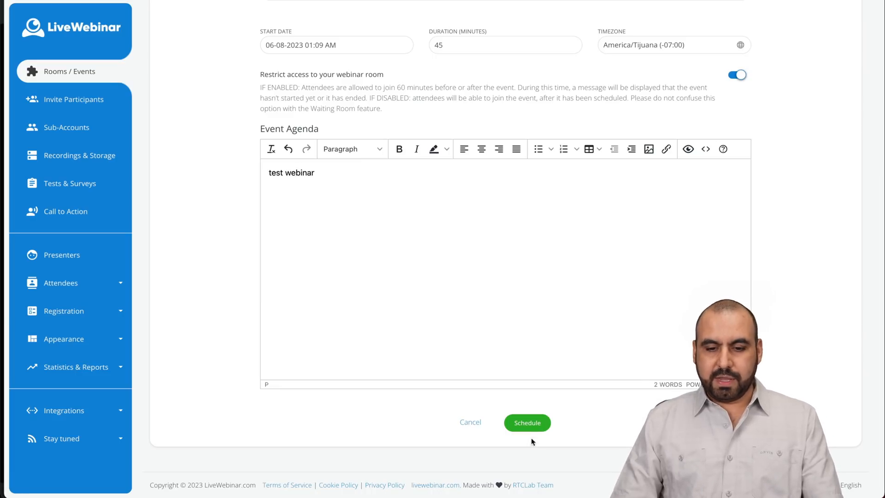
left_click(526, 425)
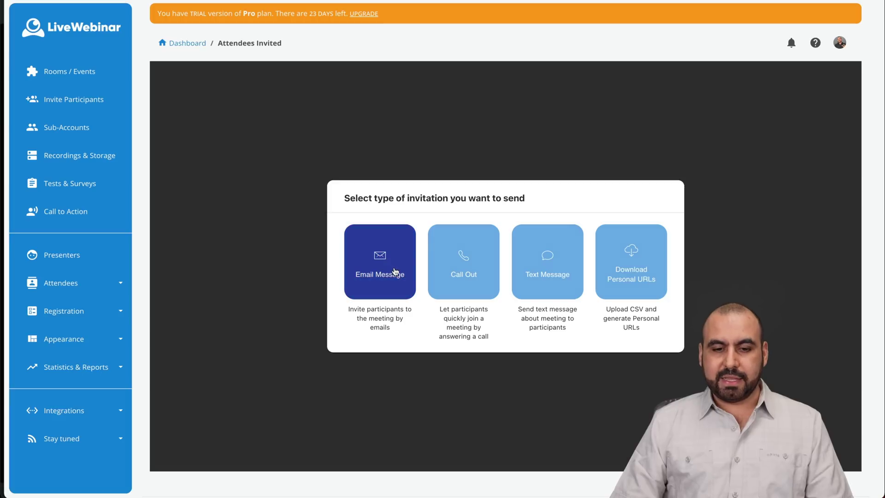
left_click(395, 270)
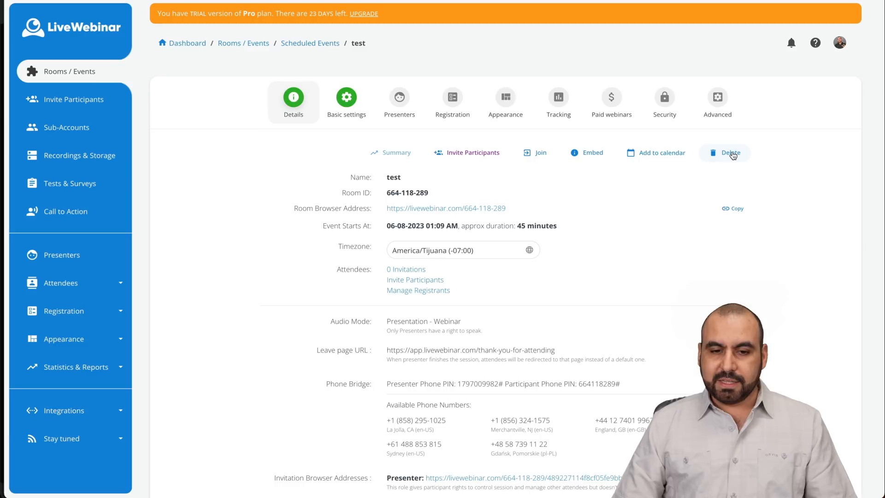
scroll(640, 250, "down", 3)
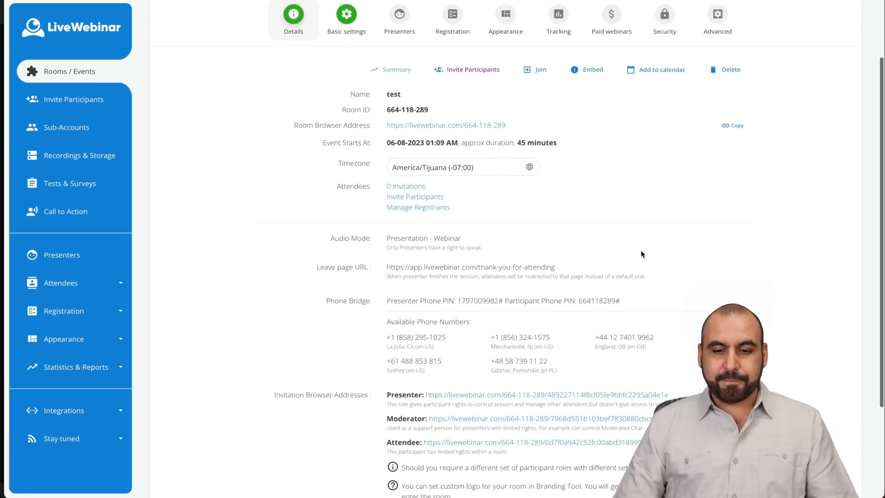
scroll(641, 250, "down", 2)
scroll(641, 255, "down", 3)
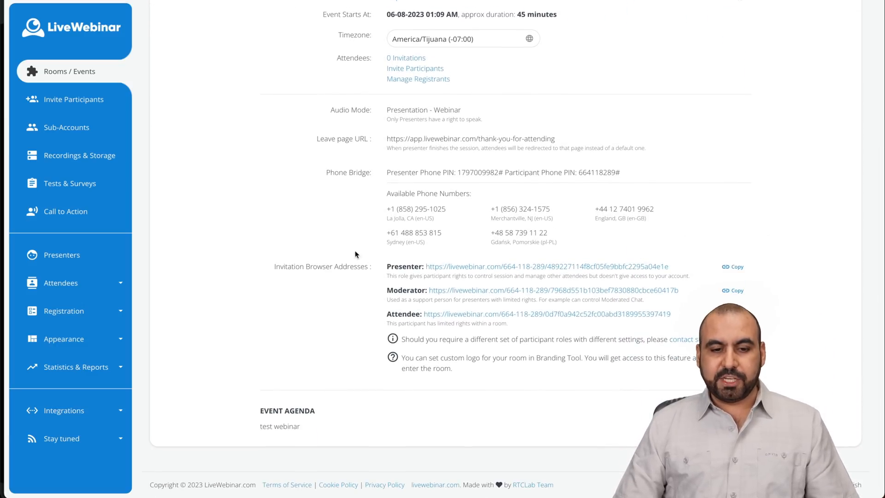
left_click_drag(274, 266, 379, 268)
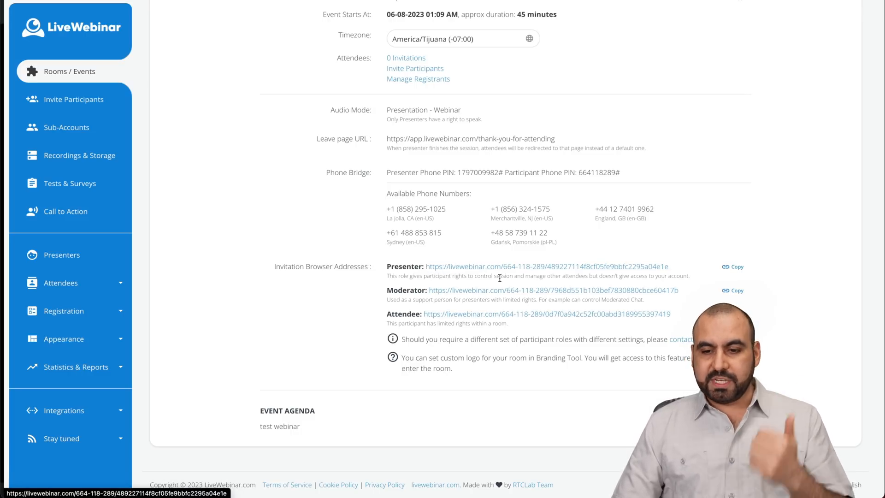
scroll(642, 297, "up", 5)
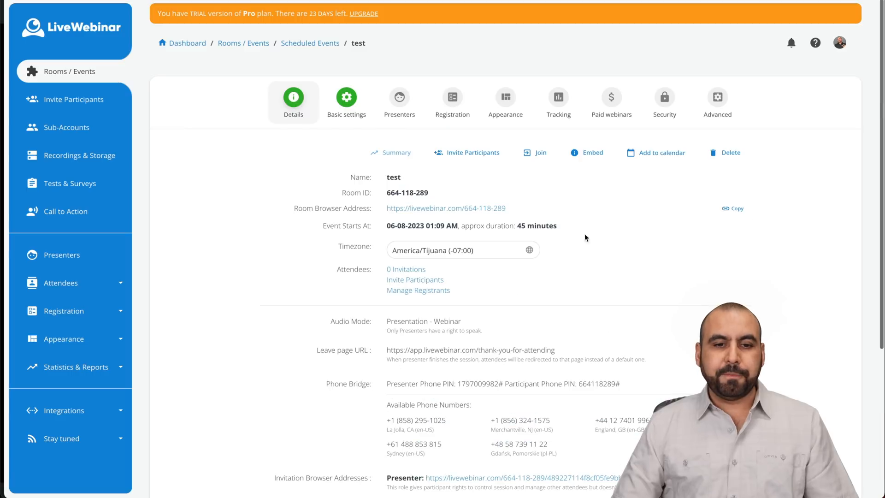
left_click(346, 98)
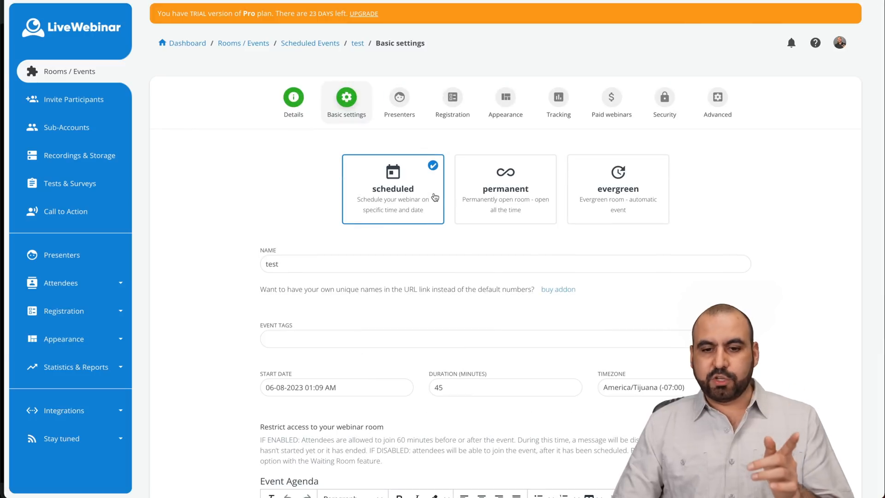
- Review the test event's presenter and registration settings, choosing to design a new form, then move to Appearance
left_click(401, 102)
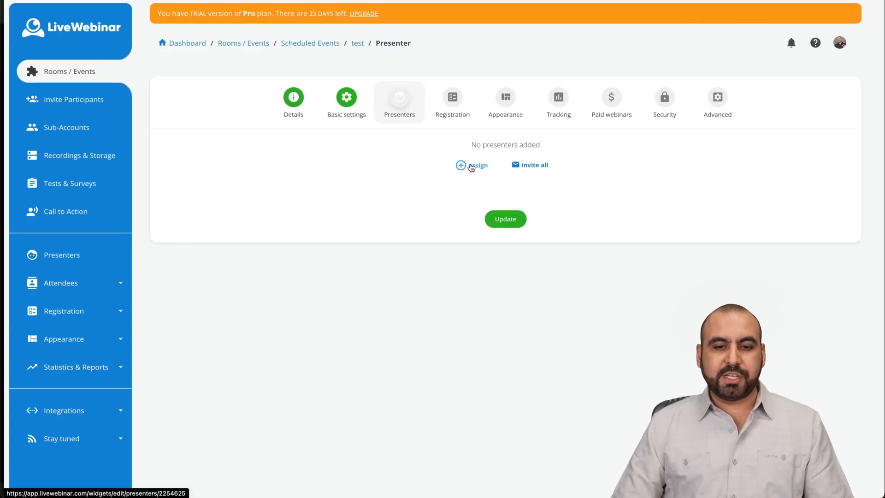
left_click(452, 102)
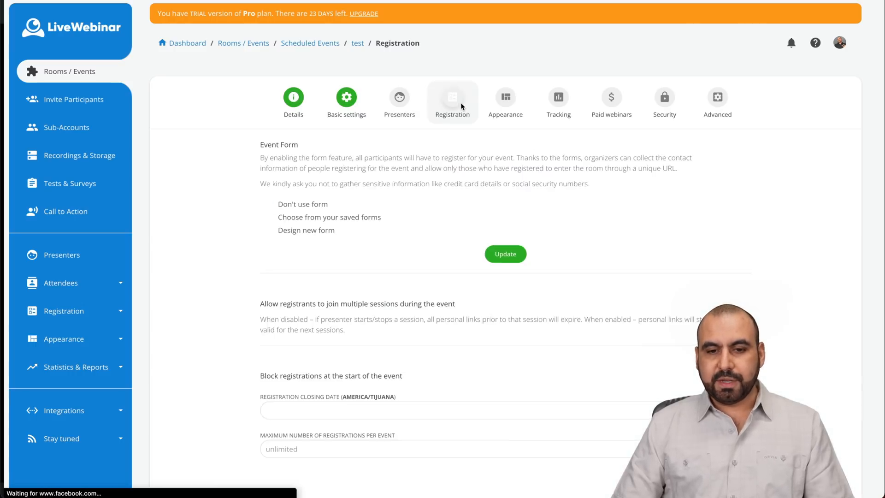
scroll(403, 264, "down", 1)
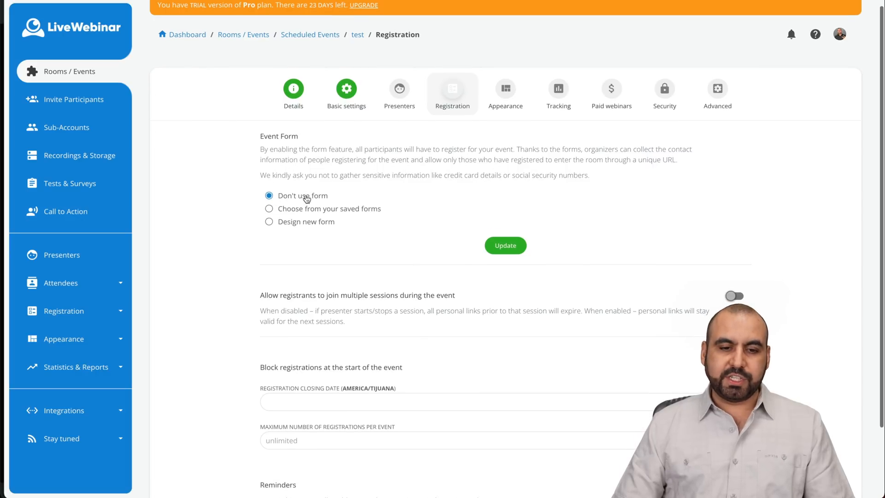
left_click(270, 222)
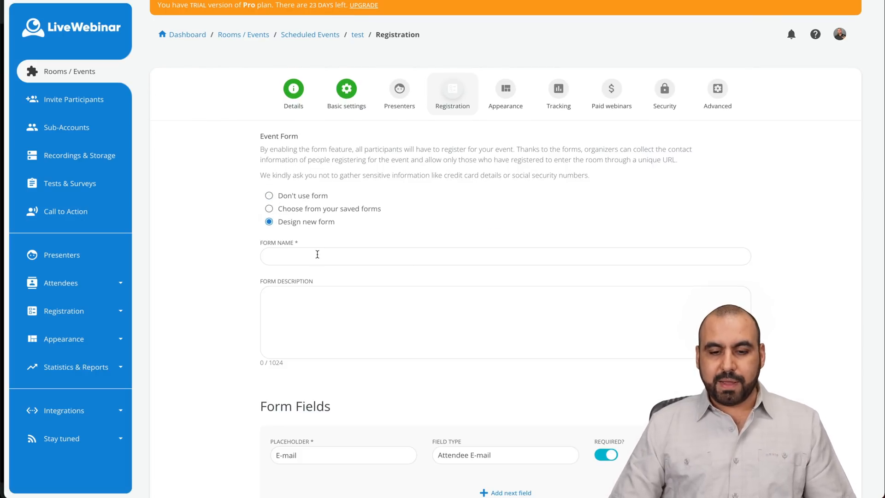
scroll(317, 255, "down", 1)
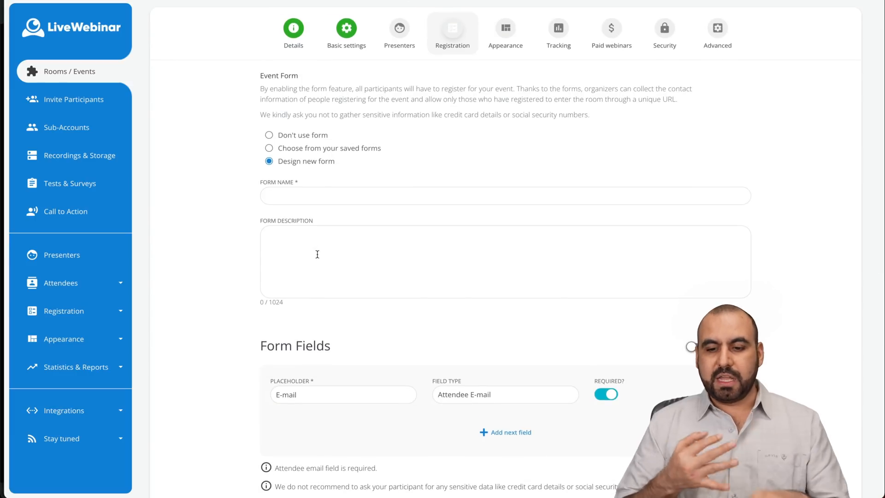
scroll(389, 326, "down", 1)
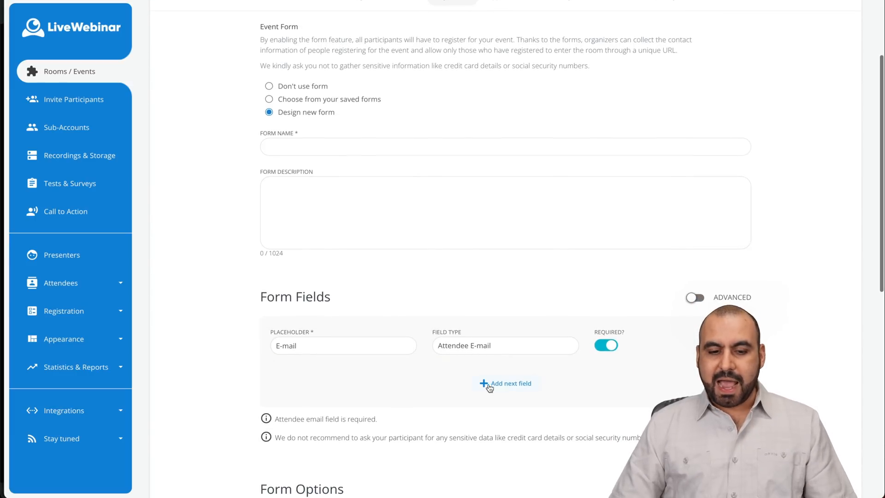
scroll(489, 387, "down", 2)
scroll(489, 387, "down", 2)
scroll(489, 387, "down", 2)
scroll(502, 390, "up", 8)
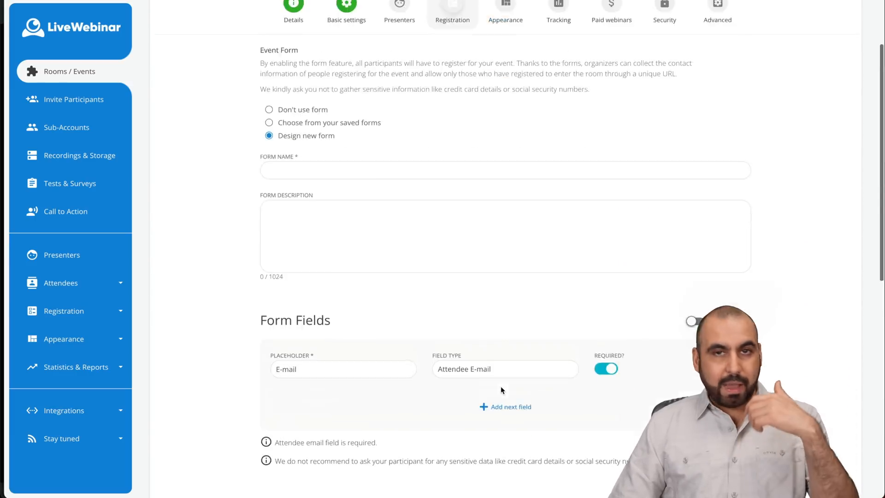
scroll(502, 390, "up", 2)
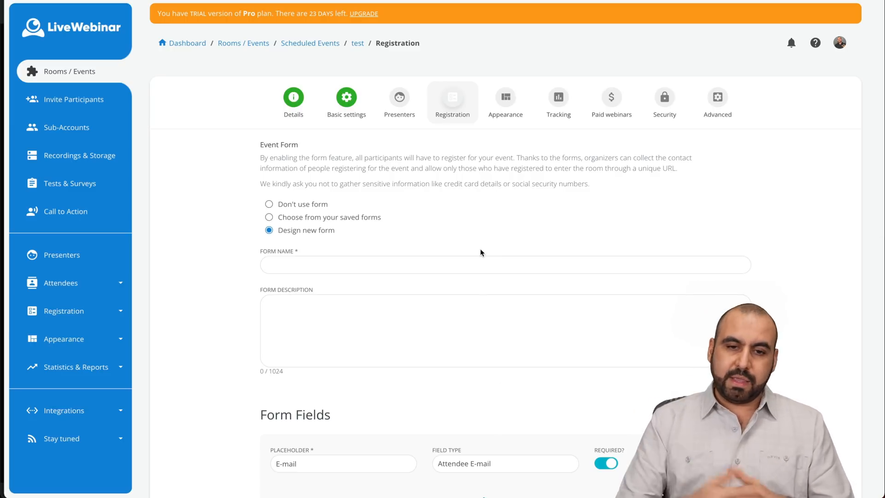
left_click(506, 101)
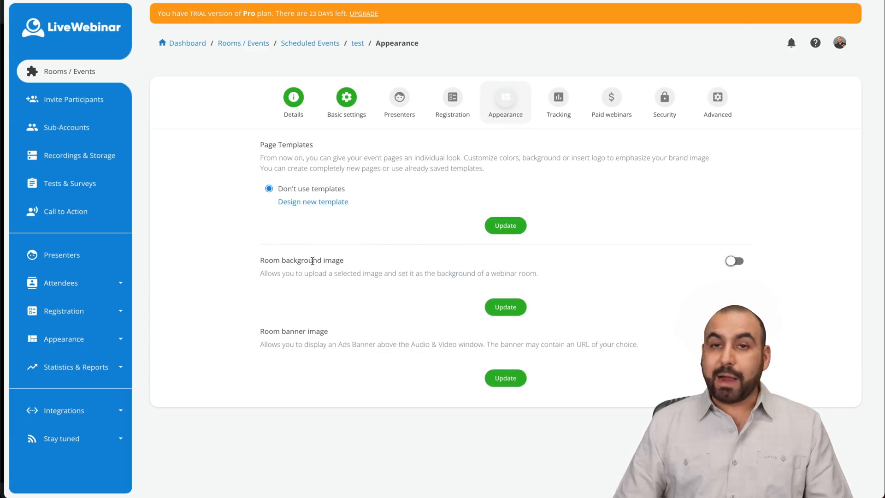
- Review the event's Tracking and Paid webinars settings, then reach its Security settings
left_click(559, 102)
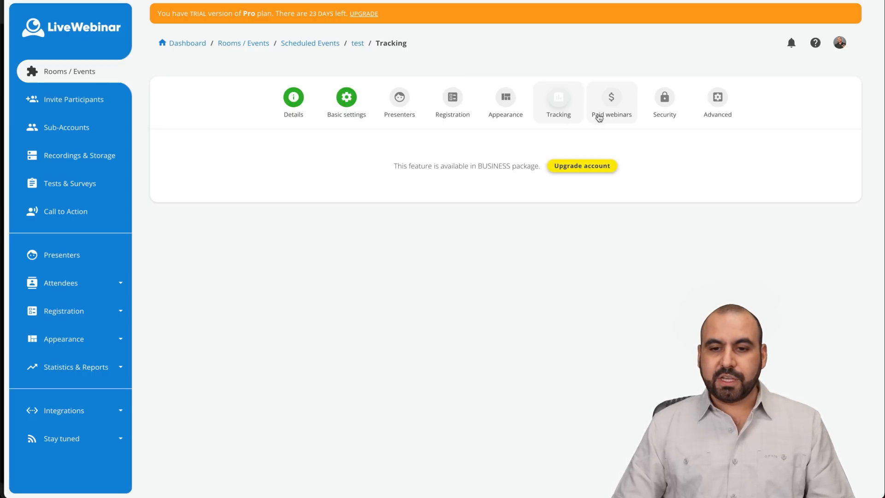
left_click(610, 102)
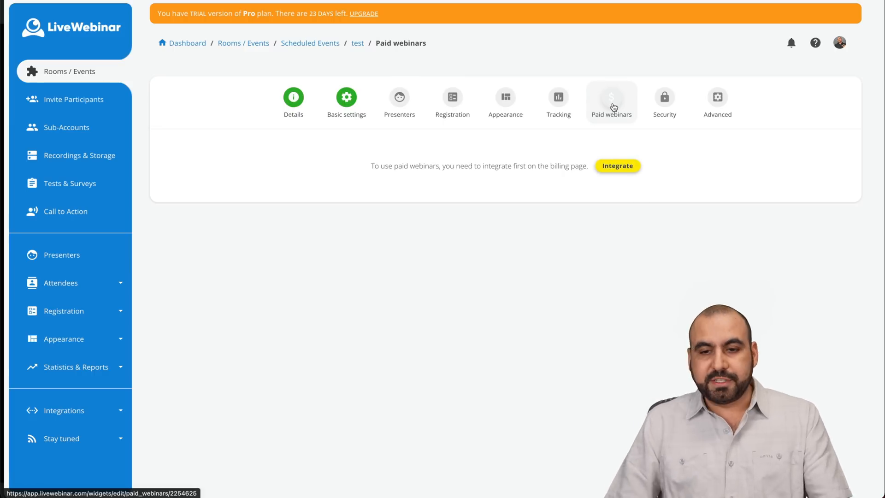
left_click(665, 106)
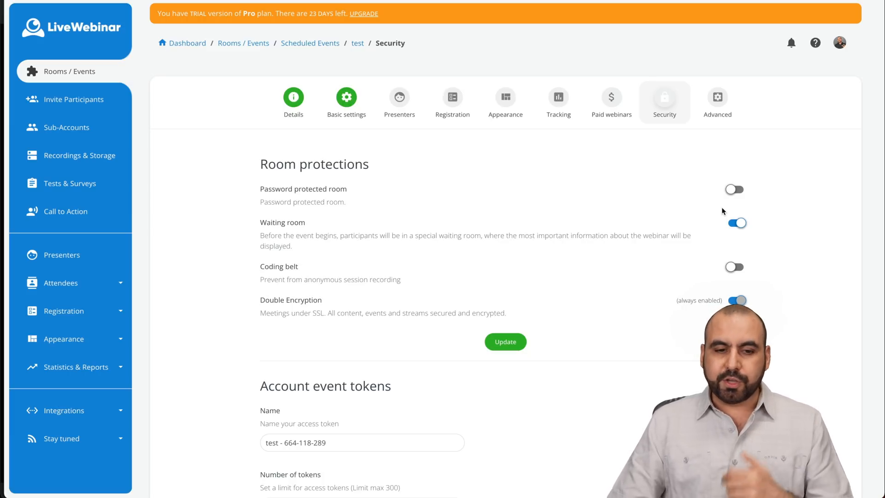
- Toggle Password protected room on and back off, leaving the room unprotected
left_click(734, 190)
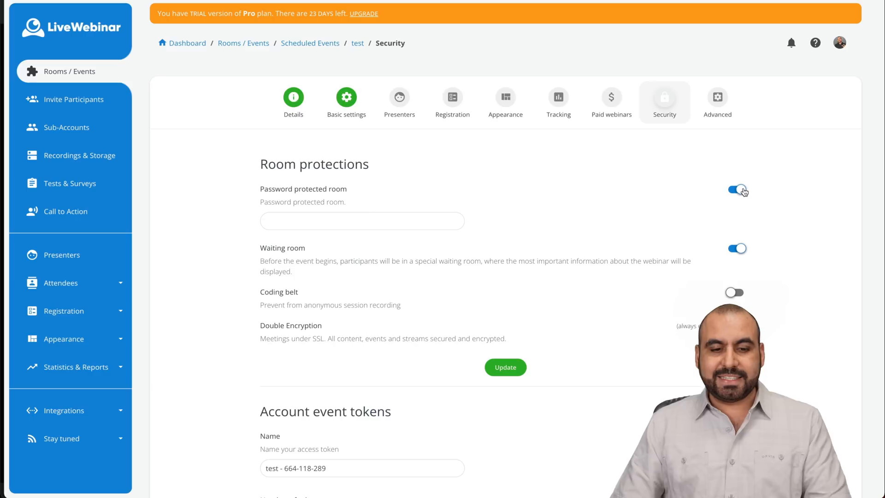
left_click(740, 191)
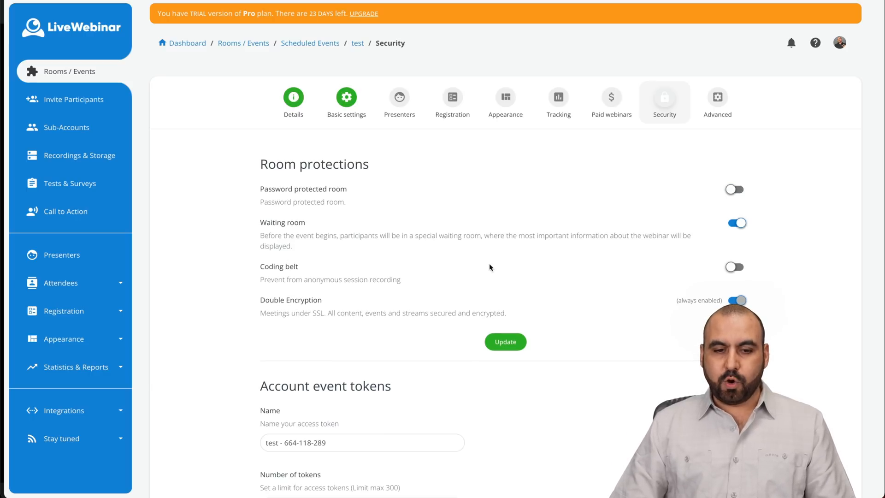
scroll(491, 267, "down", 3)
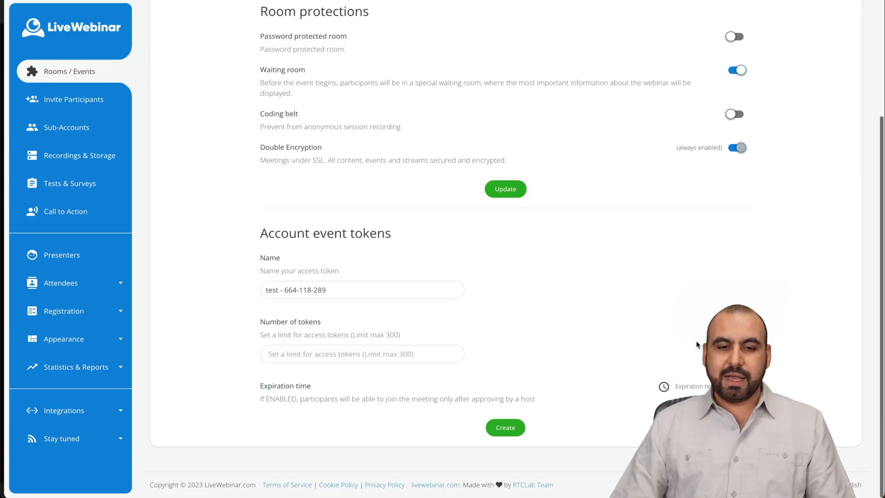
scroll(470, 374, "up", 5)
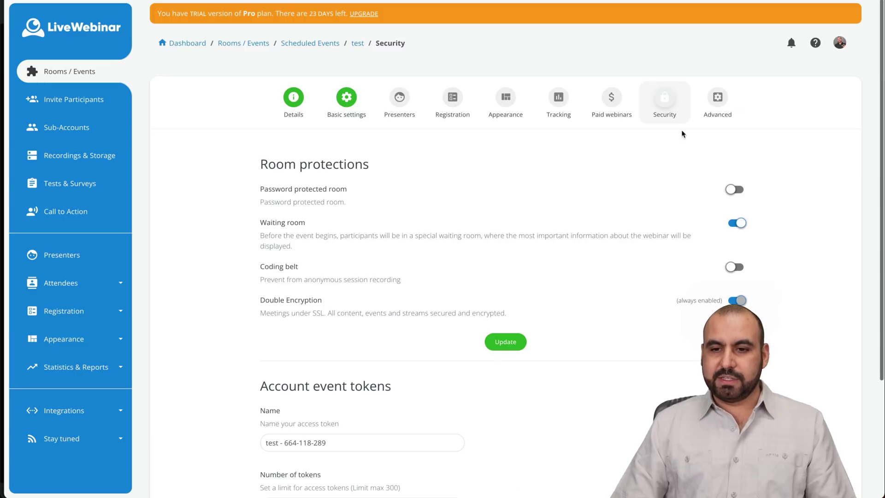
left_click(713, 102)
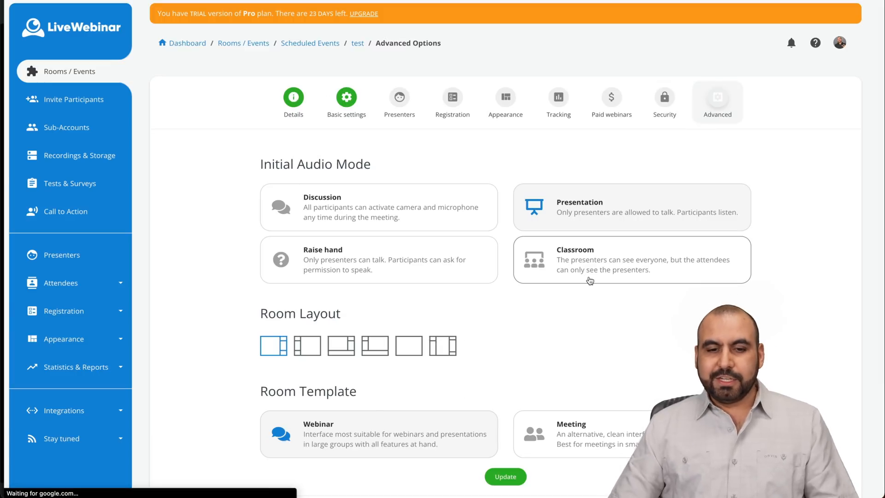
scroll(588, 276, "down", 1)
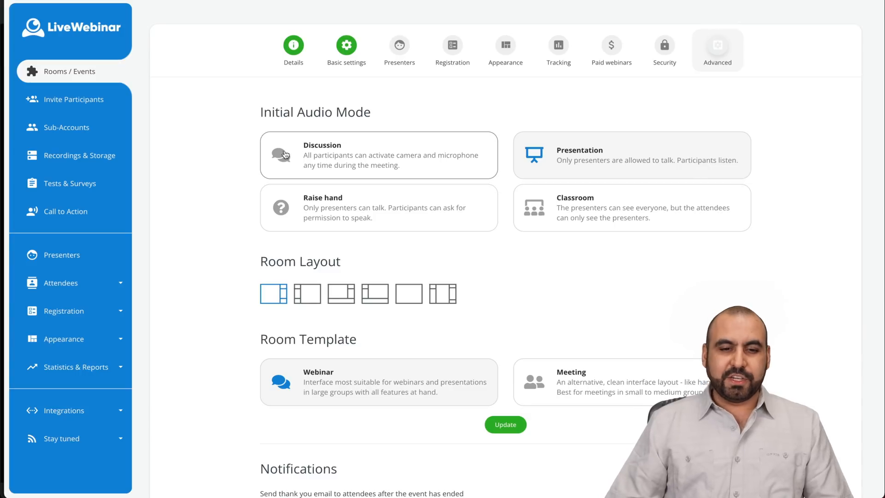
scroll(588, 312, "down", 3)
scroll(589, 318, "down", 2)
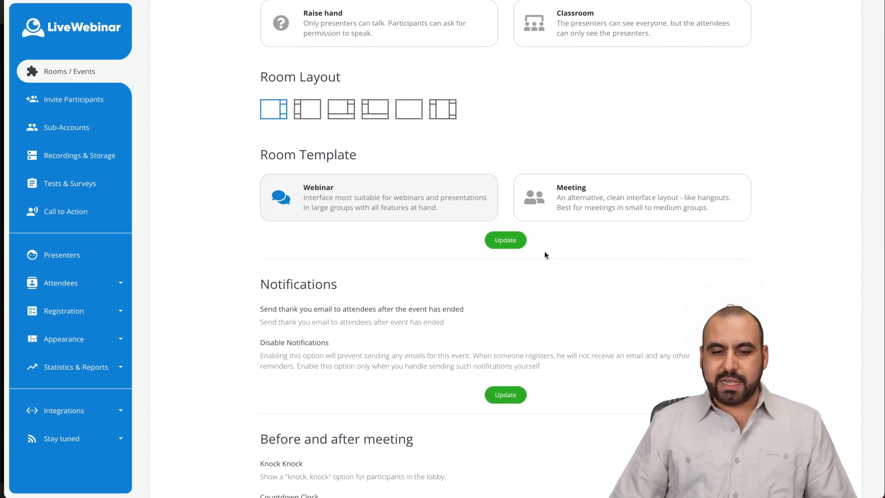
scroll(545, 255, "down", 3)
scroll(545, 263, "down", 3)
scroll(546, 269, "down", 1)
scroll(546, 277, "down", 2)
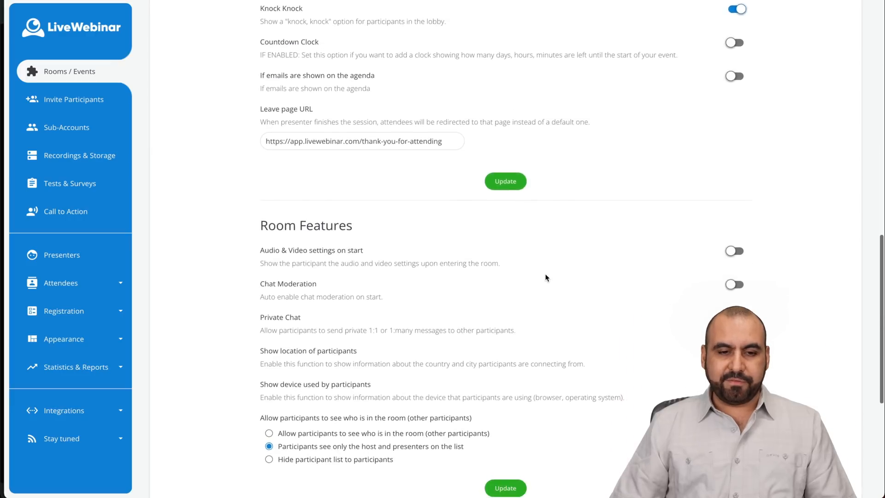
scroll(546, 278, "down", 4)
scroll(547, 277, "down", 1)
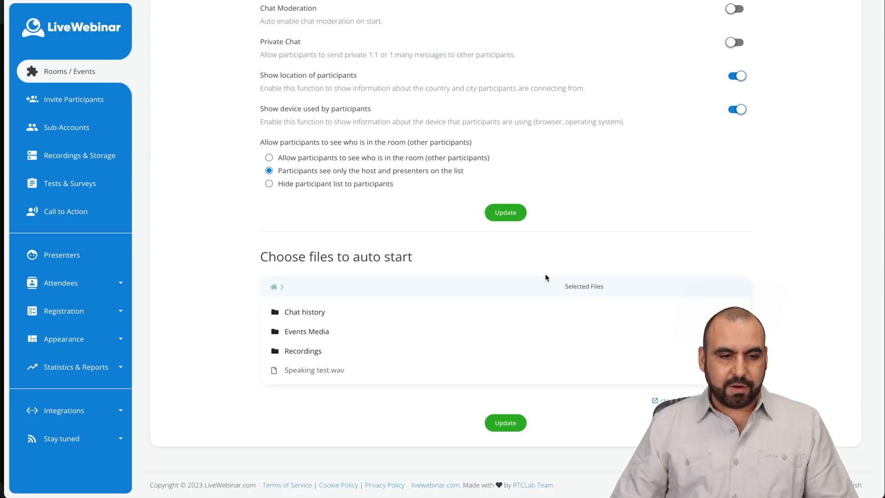
- Return to the Rooms / Events list of scheduled events
left_click(69, 72)
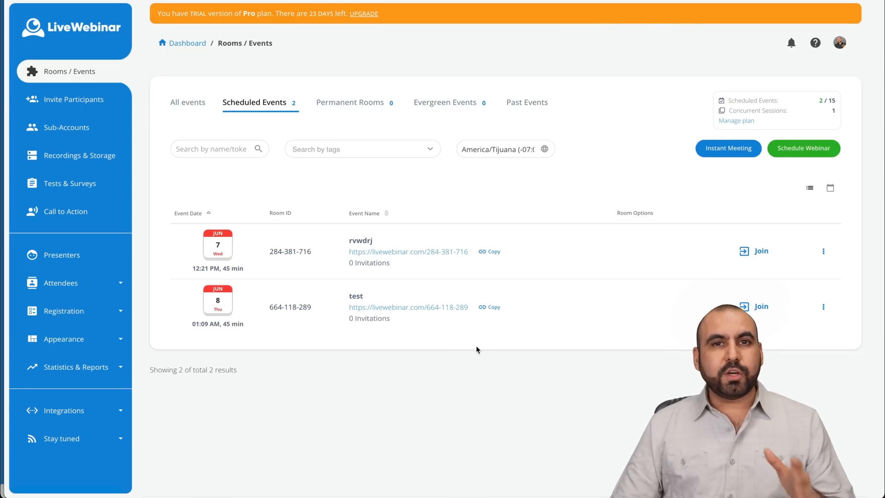
- Visit Recordings & Storage, then start scheduling a new webinar as an evergreen event
left_click(80, 153)
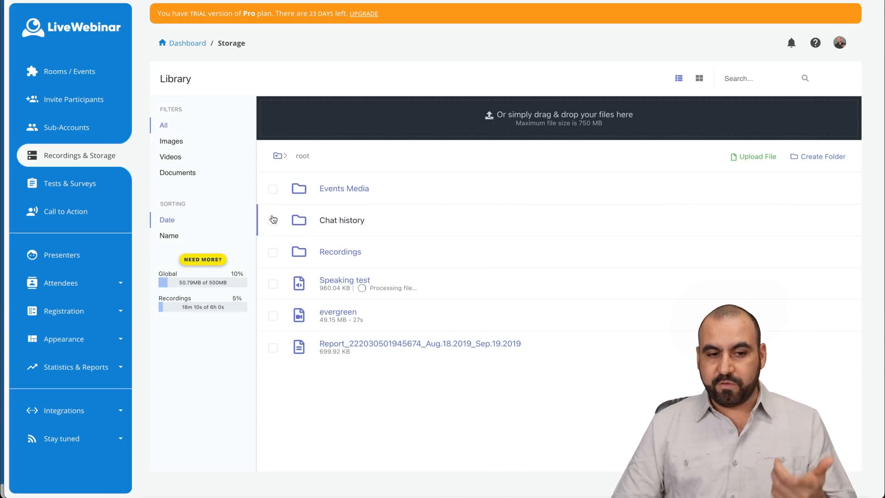
left_click(73, 69)
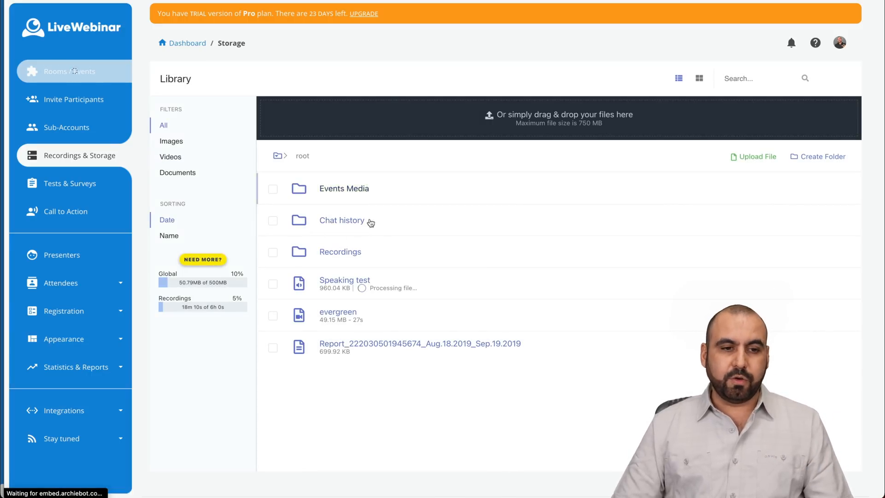
left_click(804, 148)
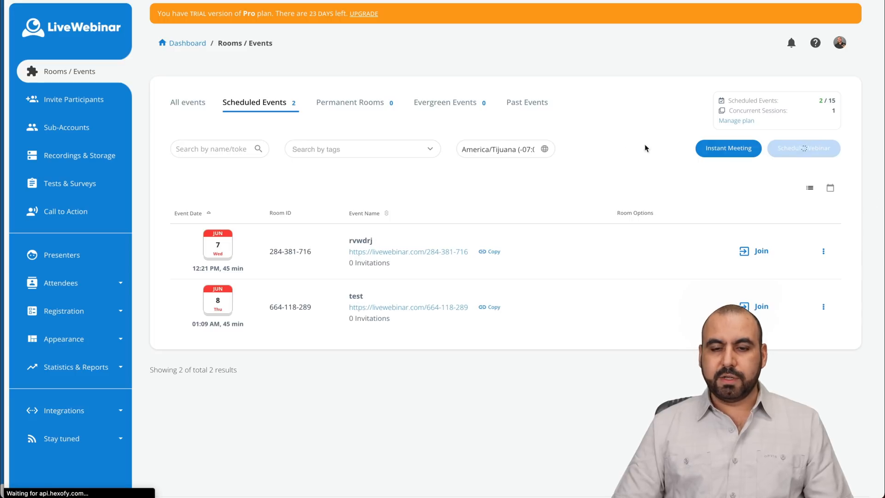
left_click(612, 123)
scroll(446, 237, "down", 3)
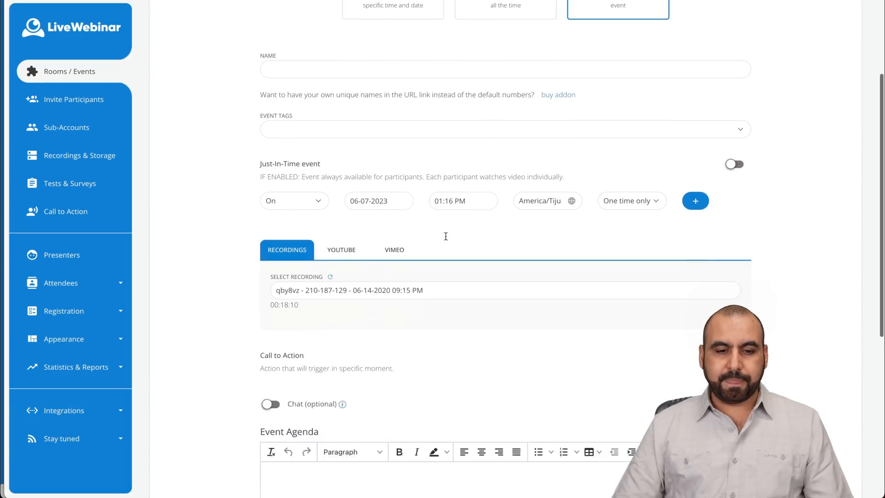
scroll(446, 236, "down", 1)
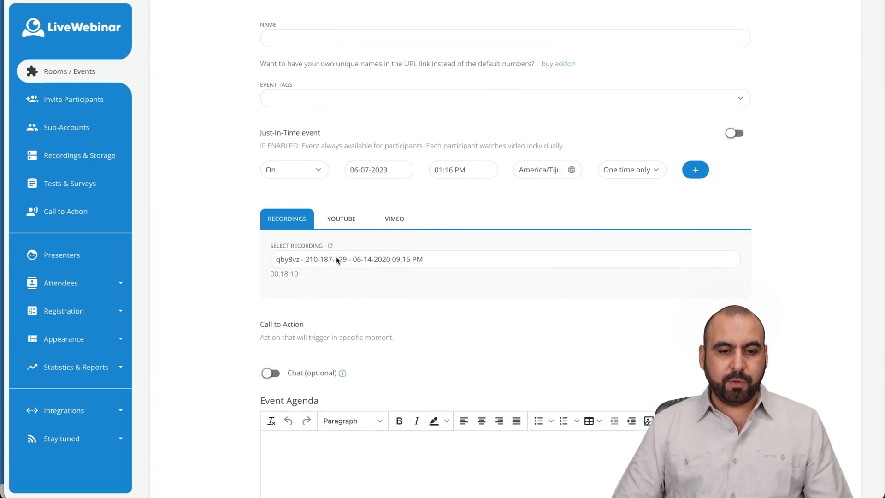
- Switch the evergreen video source from YouTube to a Vimeo link, then return to Rooms / Events
left_click(355, 222)
left_click(291, 258)
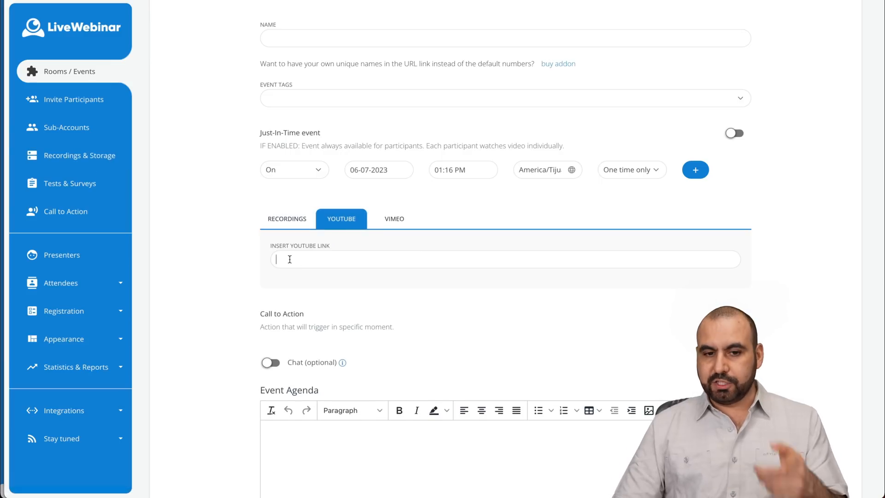
left_click(395, 219)
left_click(408, 263)
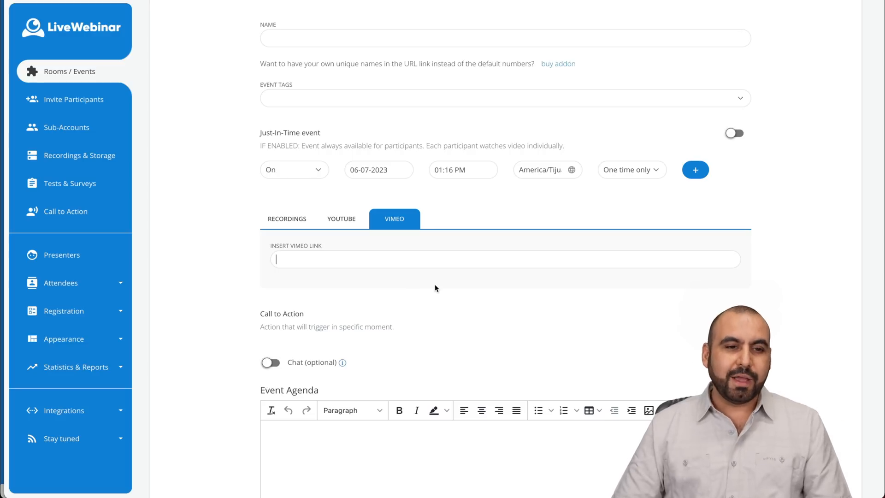
left_click(69, 71)
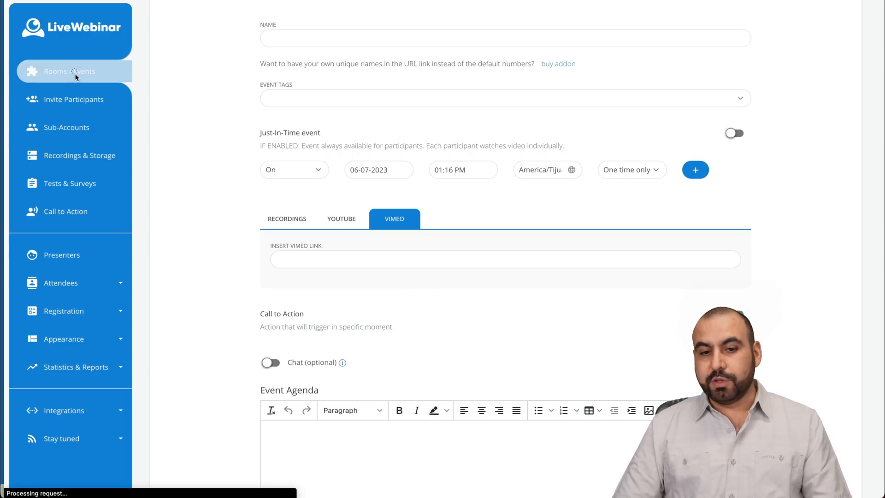